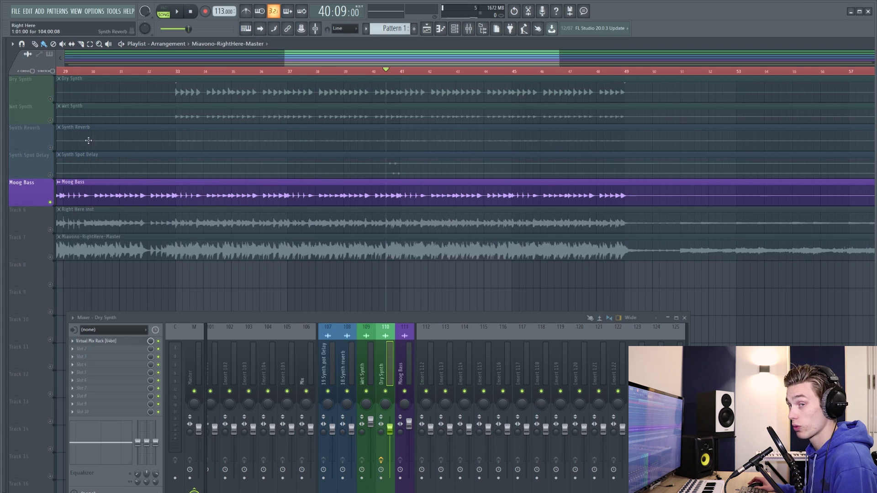
Solo the Dry Synth track and play it briefly from bar 38
right_click(50, 98)
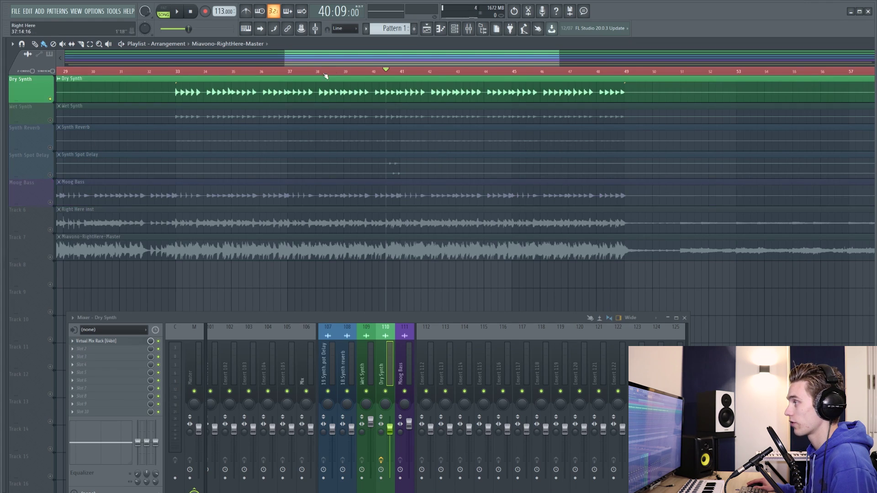
left_click(316, 71)
key("space")
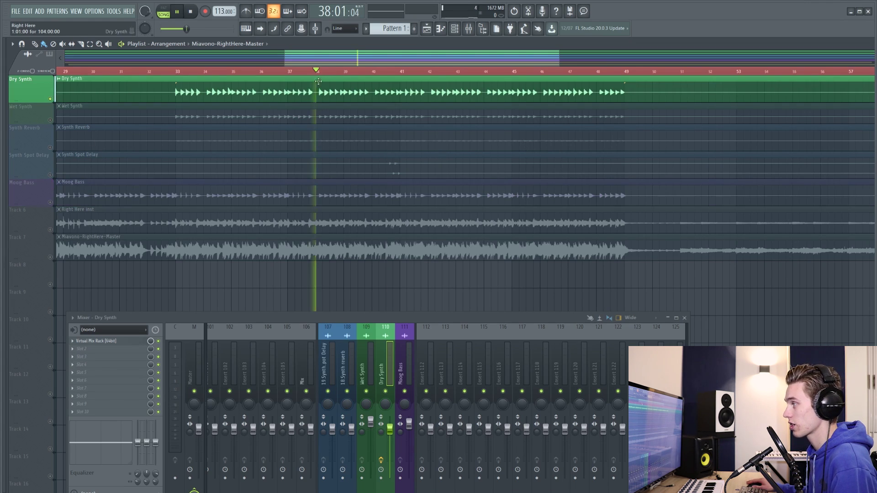
key("space")
Solo the Wet Synth track and play a short passage from bar 38
right_click(51, 121)
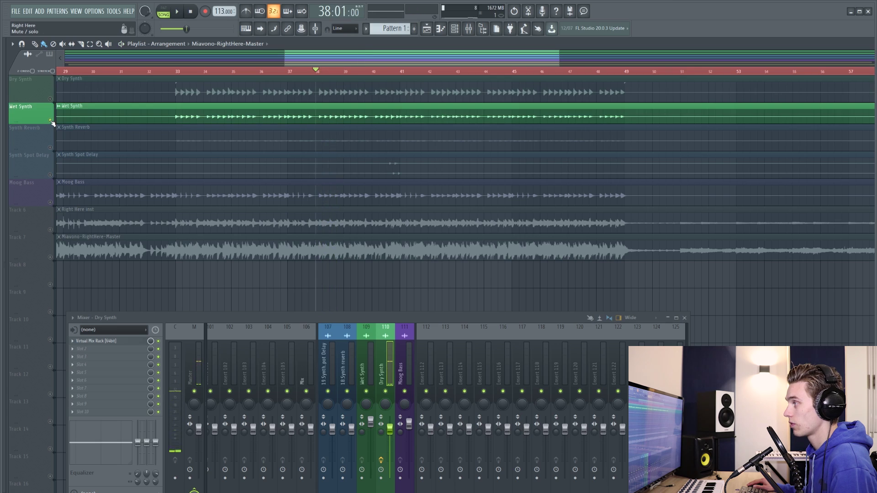
key("space")
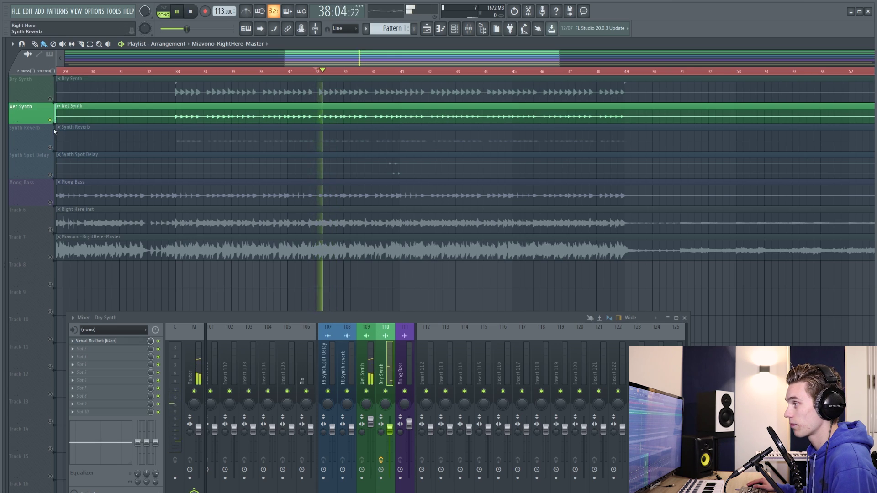
key("space")
Isolate the Synth Reverb and Synth Spot Delay tracks so only these two are active
right_click(50, 148)
left_click(51, 175)
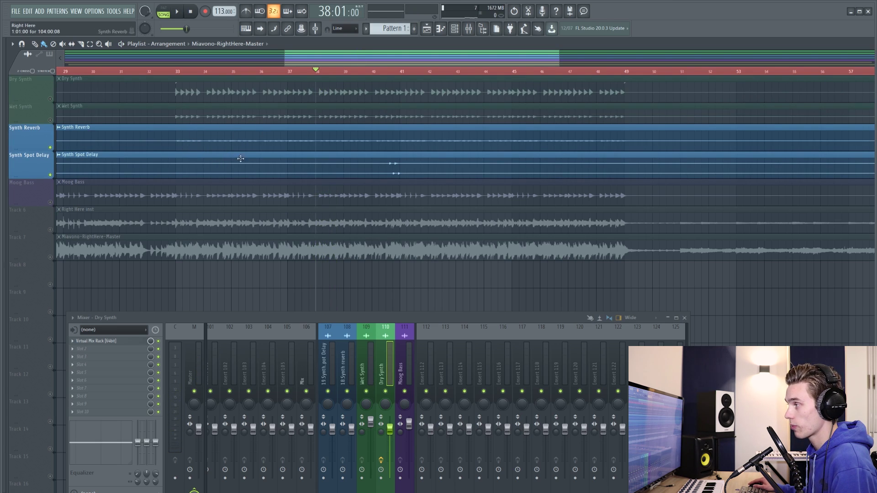
scroll(50, 199, "up", 1)
Solo the Moog Bass track and play it briefly from bar 38
right_click(50, 203)
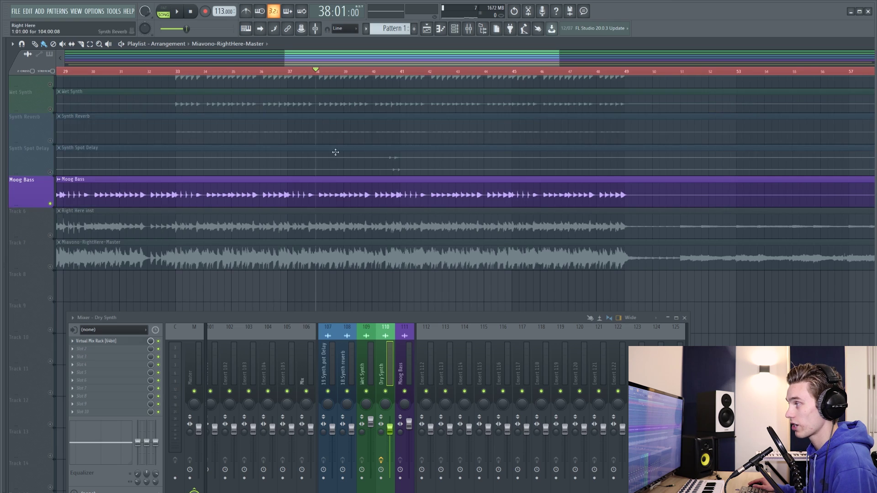
key("space")
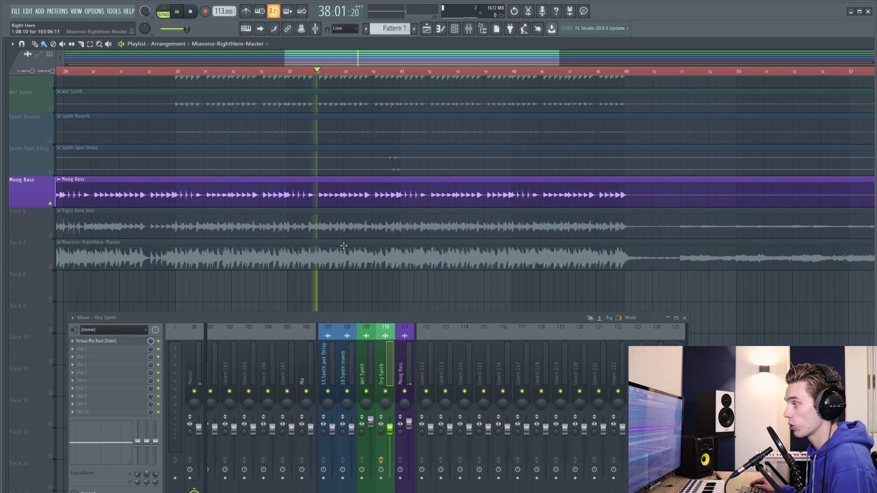
key("space")
Solo the Right Here inst track, and switch the solo to the Miavono-RightHere-Master track
right_click(50, 235)
right_click(51, 267)
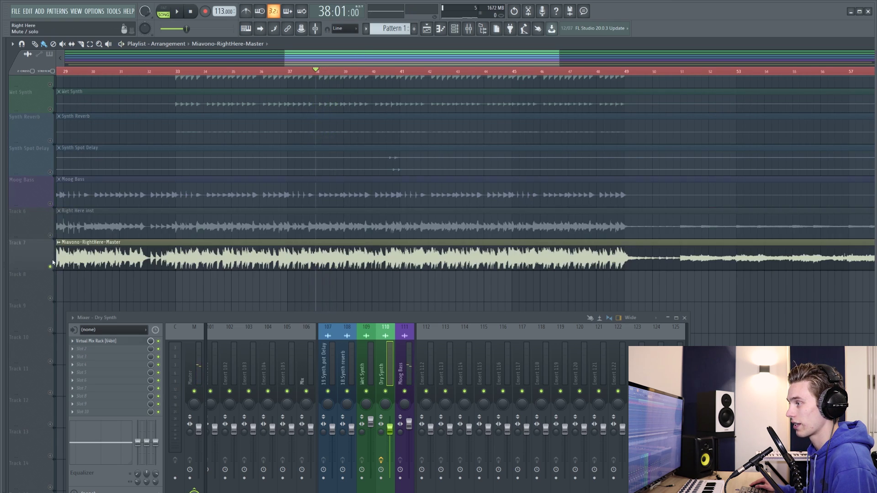
scroll(356, 155, "up", 1)
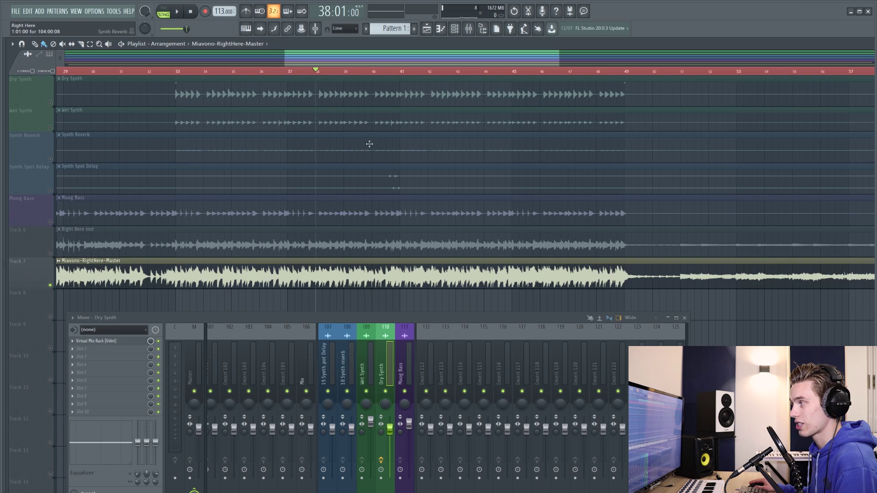
Switch the solo to the Dry Synth track and listen to about one bar from bar 38
scroll(393, 176, "up", 1)
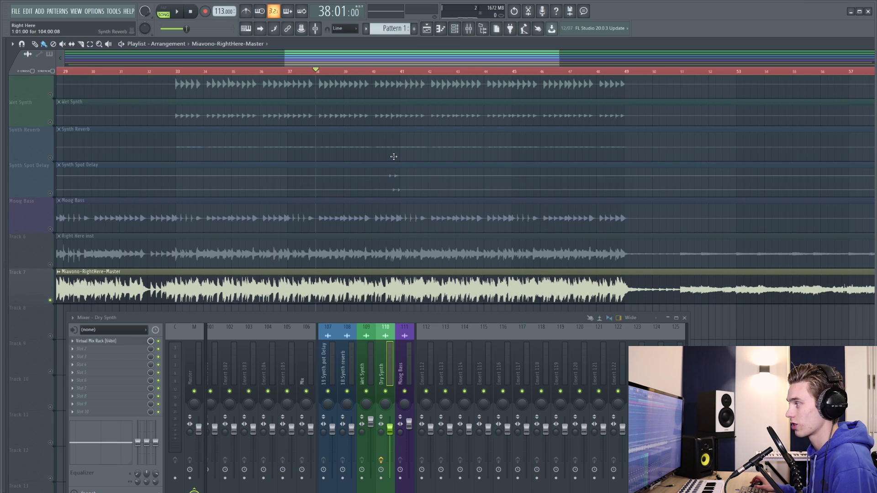
scroll(393, 157, "up", 1)
scroll(381, 151, "up", 2)
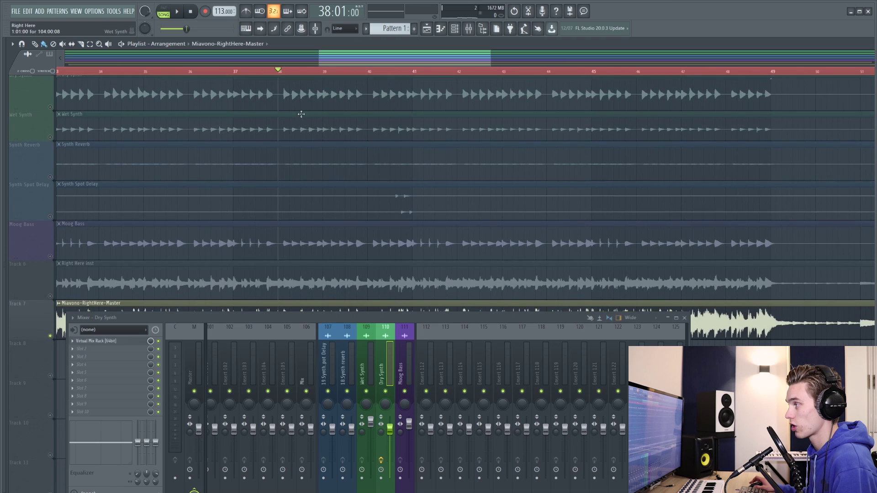
scroll(301, 114, "up", 1)
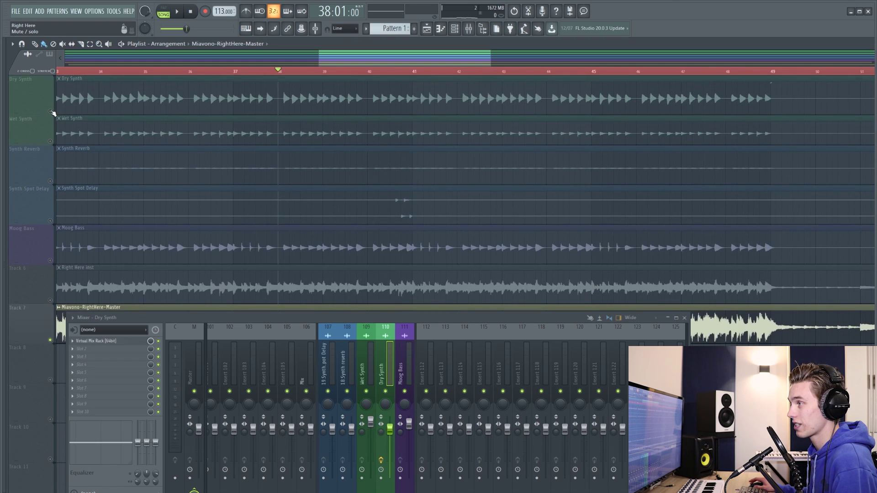
left_click(52, 112)
key("space")
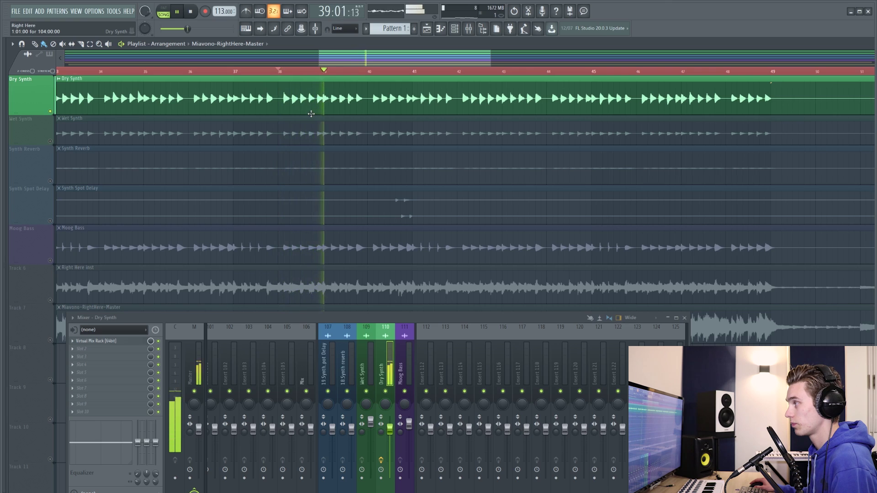
key("space")
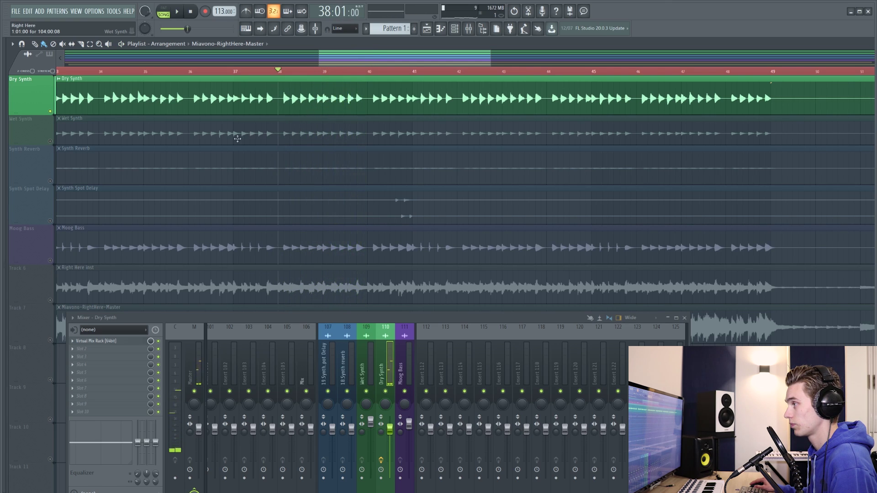
Solo the Wet Synth track and listen to it from bar 38 for comparison with the dry sound
left_click(281, 128)
key("space")
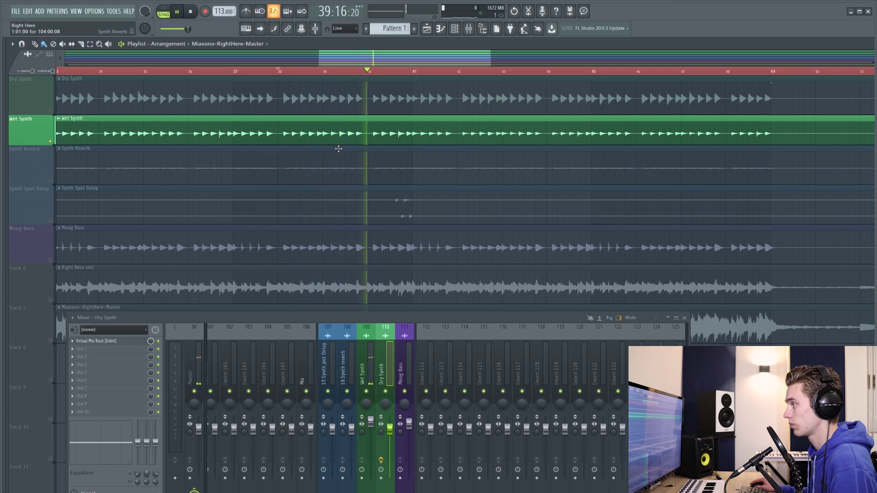
key("space")
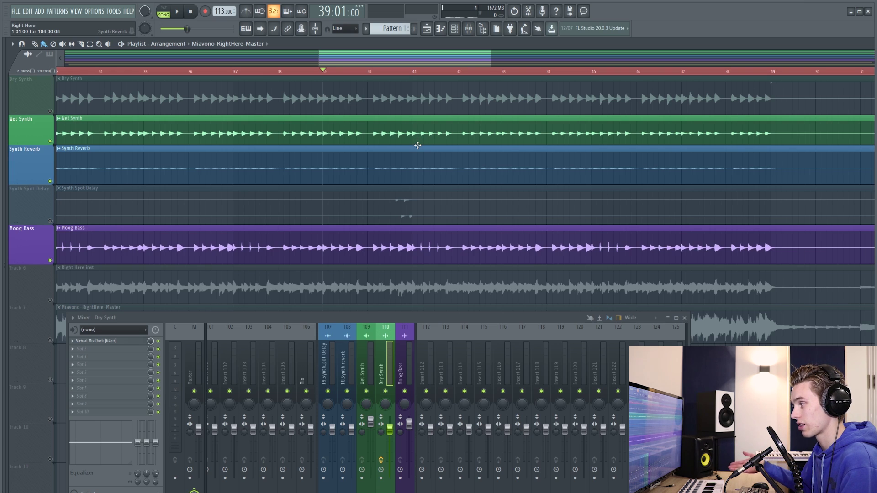
Play Wet Synth, Synth Reverb and Moog Bass from bar 39, and replay the passage with Synth Spot Delay unmuted
key("space")
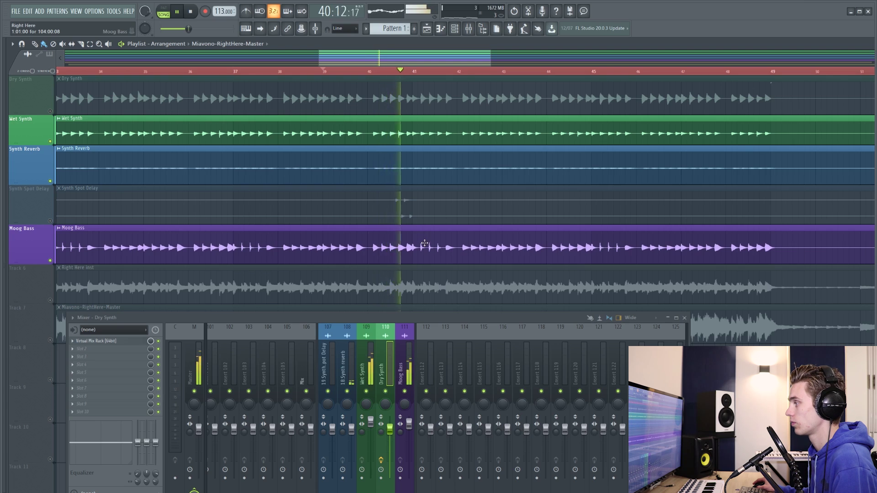
key("space")
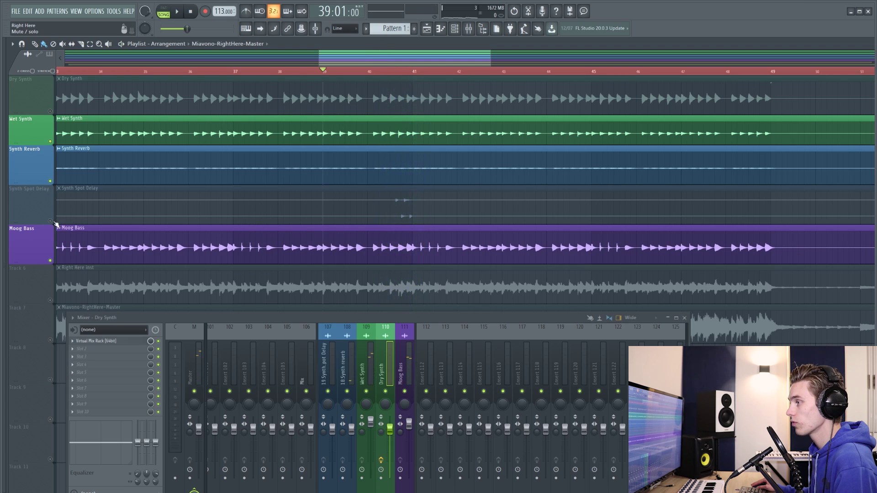
left_click(51, 220)
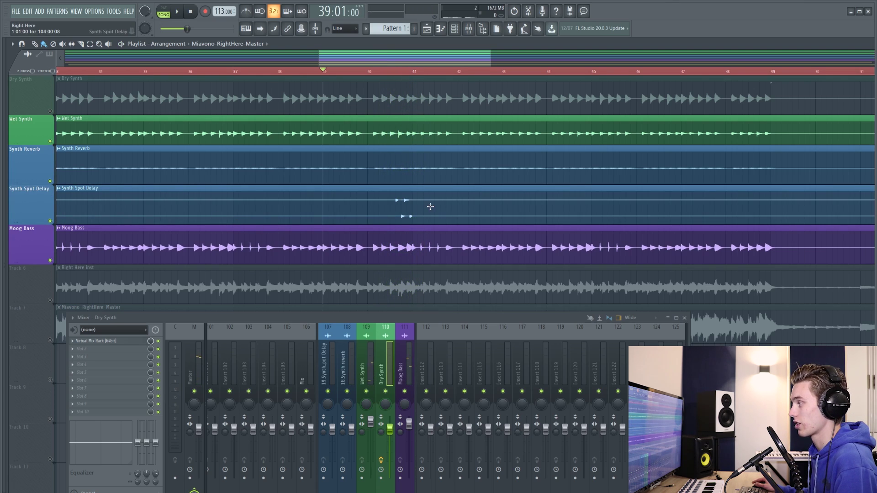
key("space")
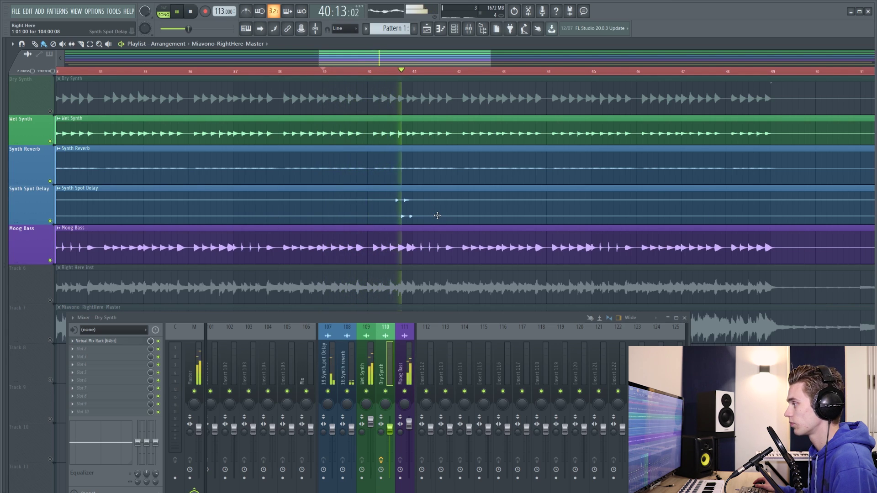
key("space")
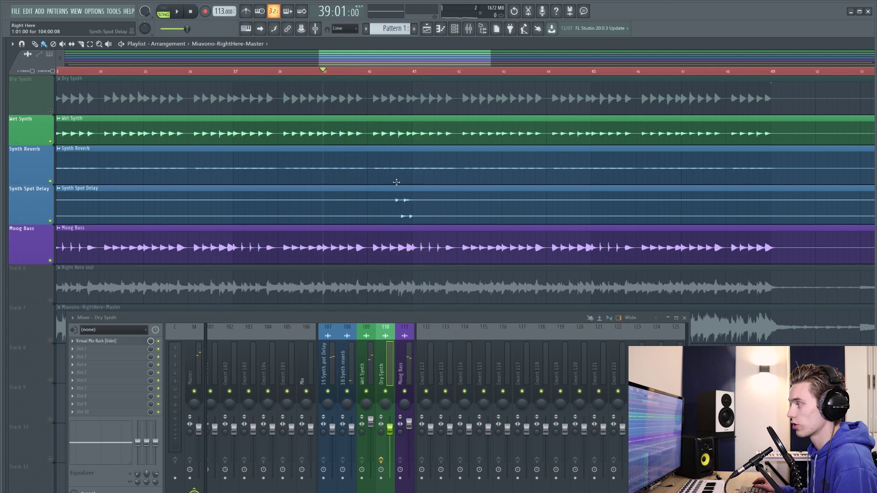
Solo the Synth Spot Delay track and play its delay hits from position 40:09
scroll(412, 203, "up", 2)
left_click(390, 71)
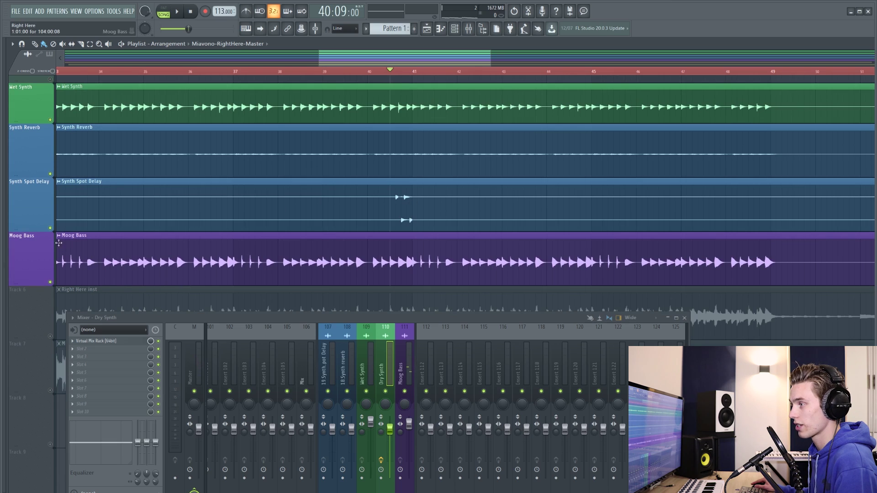
right_click(50, 228)
key("space")
key("space")
scroll(393, 196, "down", 2)
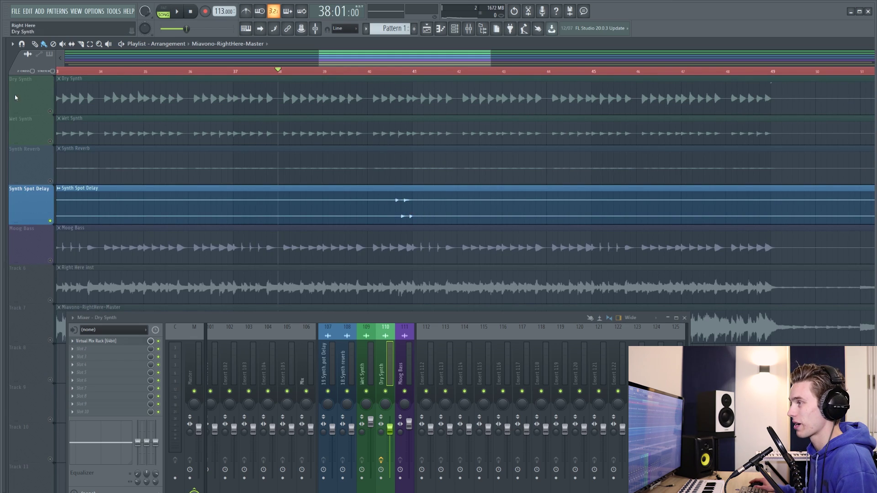
Solo the Dry Synth track and play it from bar 38
right_click(50, 112)
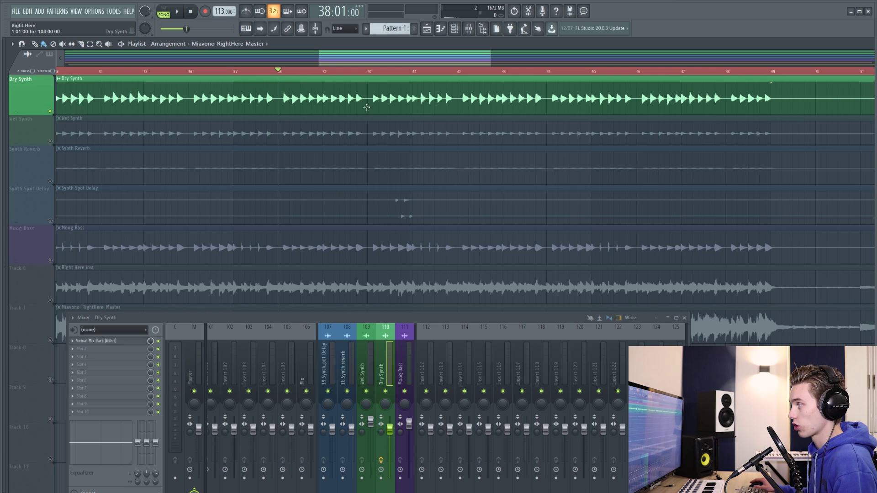
key("space")
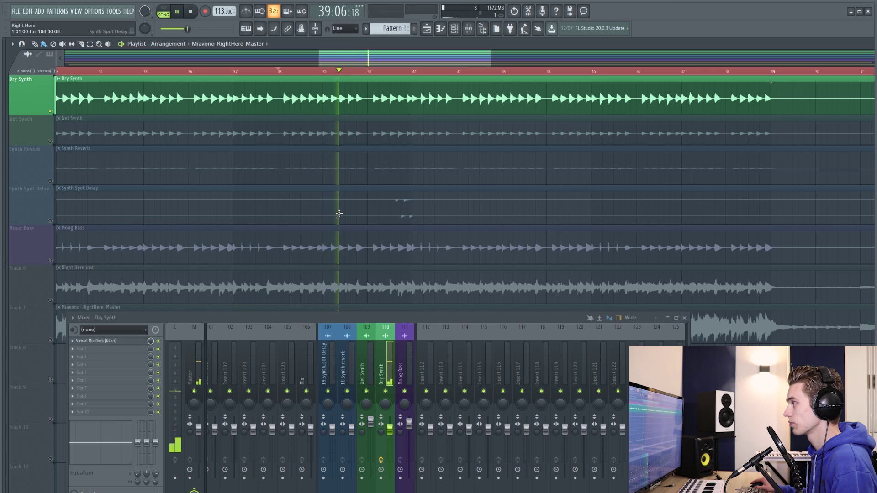
key("space")
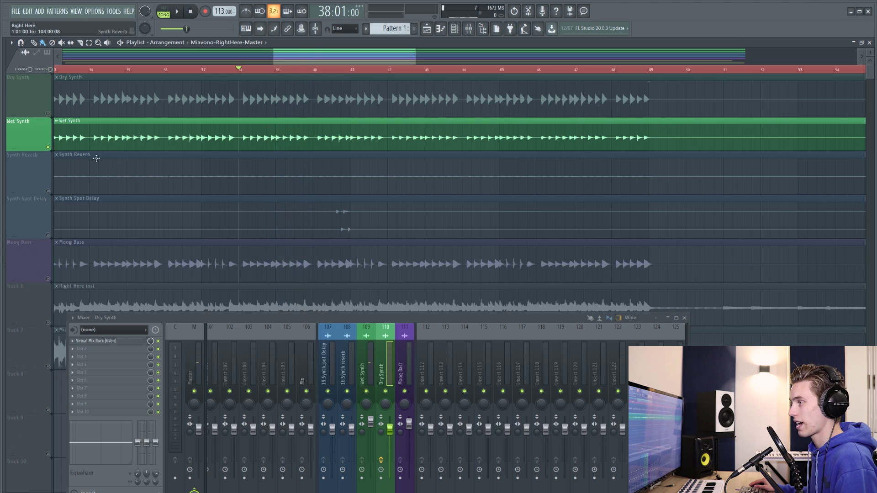
With Dry Synth soloed, load Fruity Delay 3 into effect slot 2 of its mixer channel
left_click(383, 447)
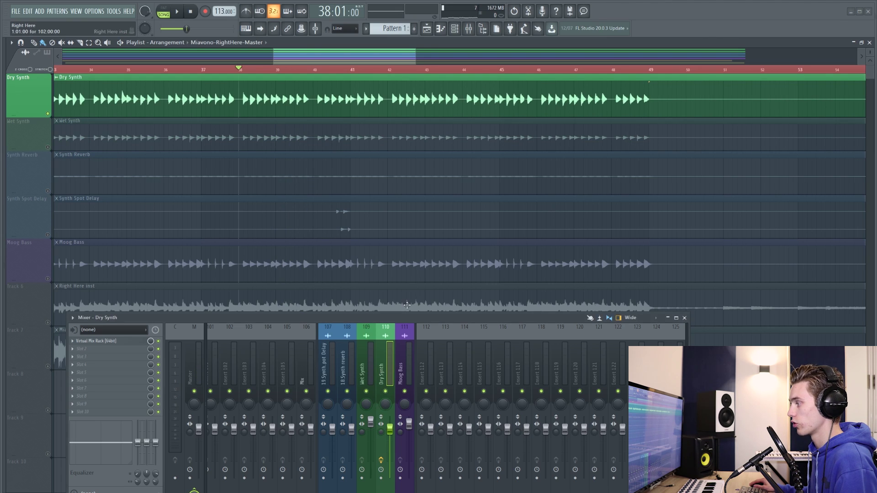
left_click_drag(409, 318, 396, 279)
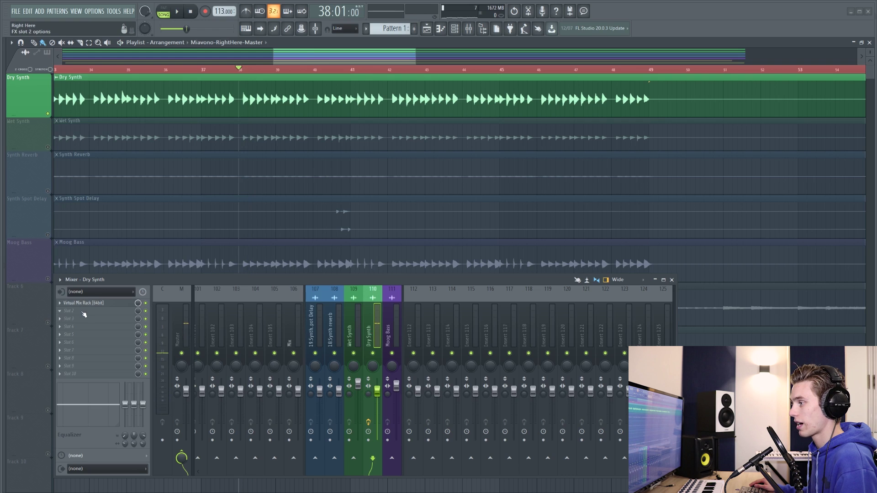
left_click(68, 311)
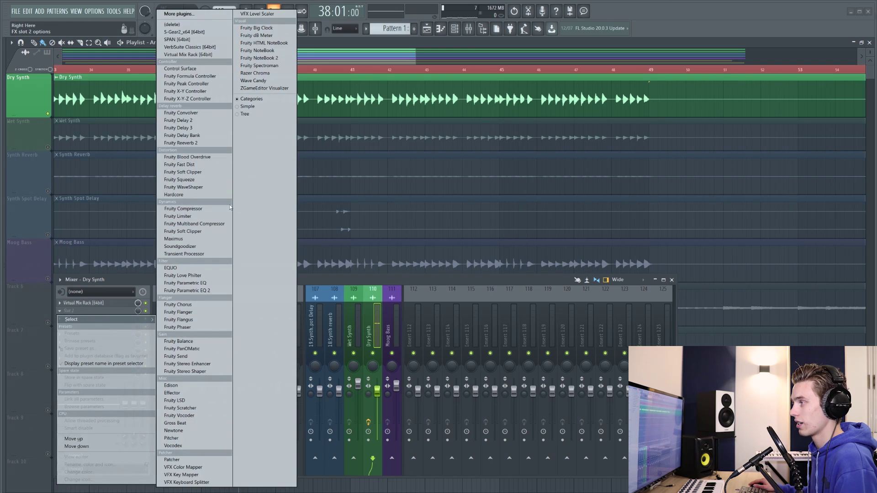
left_click(199, 128)
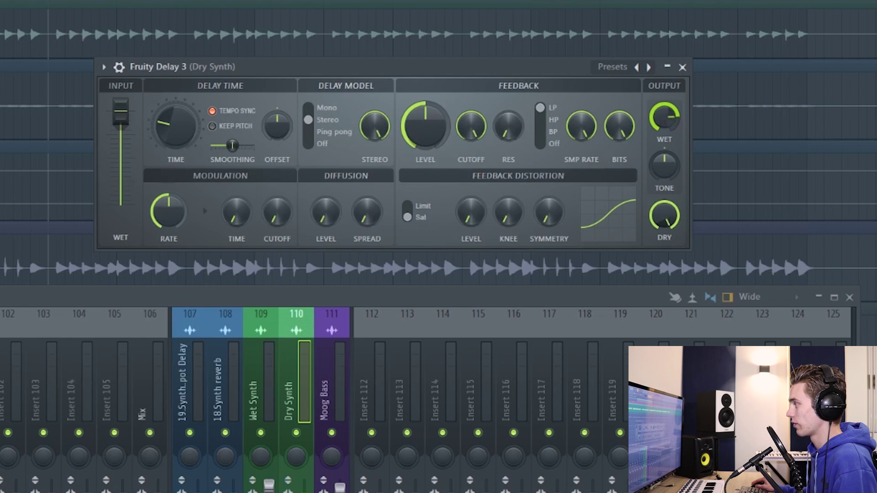
Turn the delay's wet output down to a low level while listening to the Dry Synth
left_click_drag(664, 116, 666, 130)
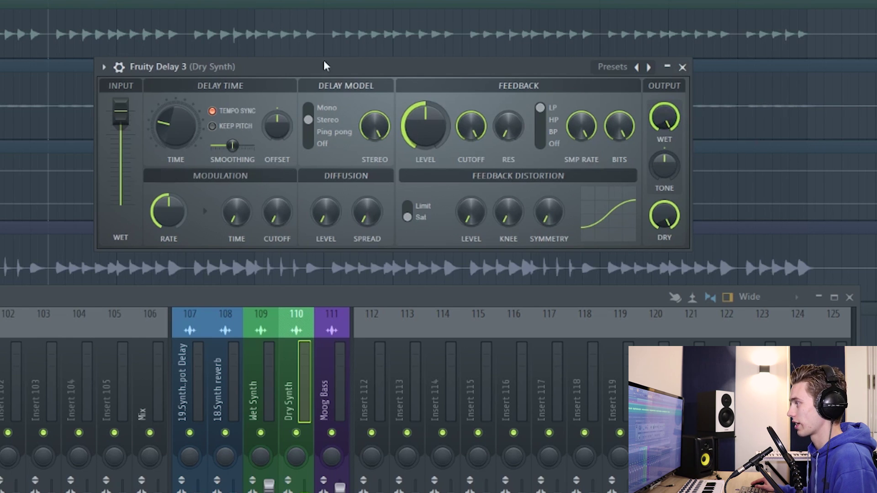
left_click_drag(325, 66, 262, 106)
left_click_drag(602, 156, 602, 166)
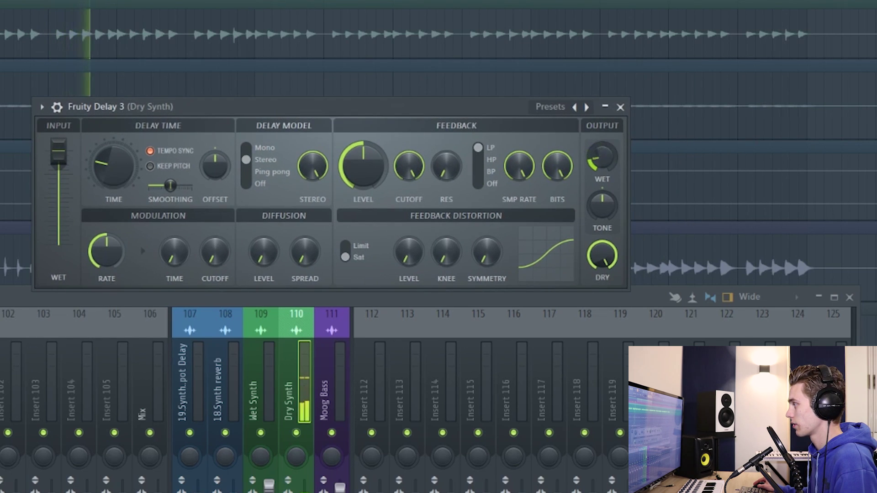
left_click_drag(478, 108, 476, 101)
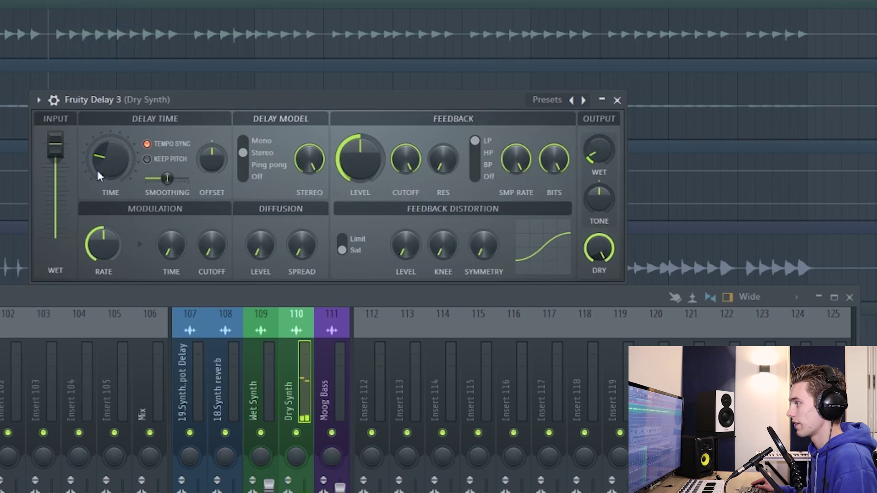
Shorten the tempo-synced delay time of Fruity Delay 3 and play the Dry Synth through it
left_click_drag(110, 158, 110, 168)
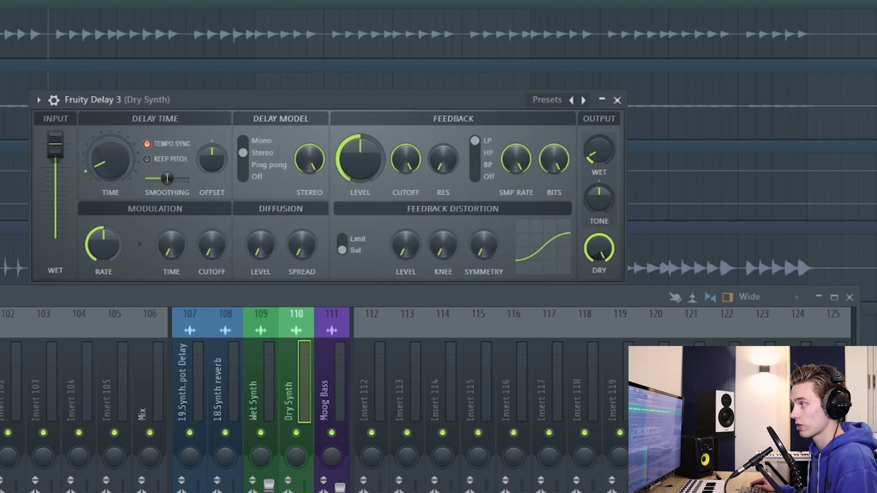
key("space")
left_click_drag(274, 101, 267, 102)
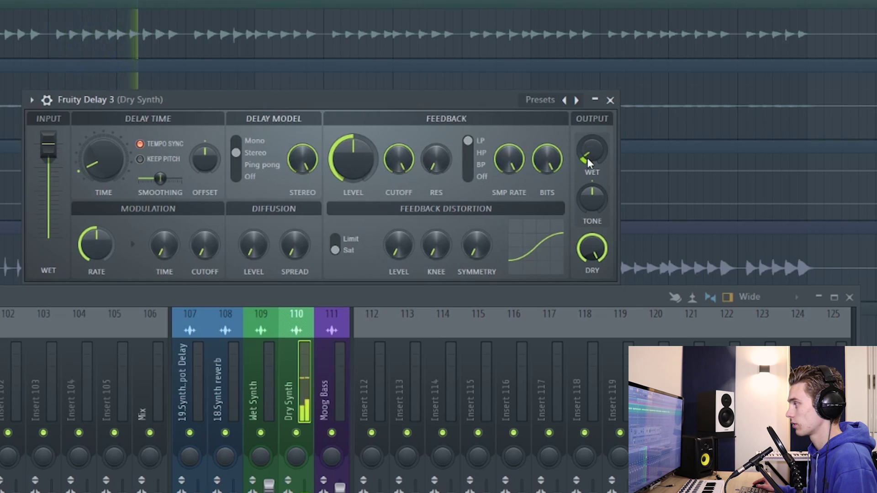
Fine-tune the delay's wet output at a low level and lower its feedback level while playing the Dry Synth
left_click_drag(459, 102, 444, 102)
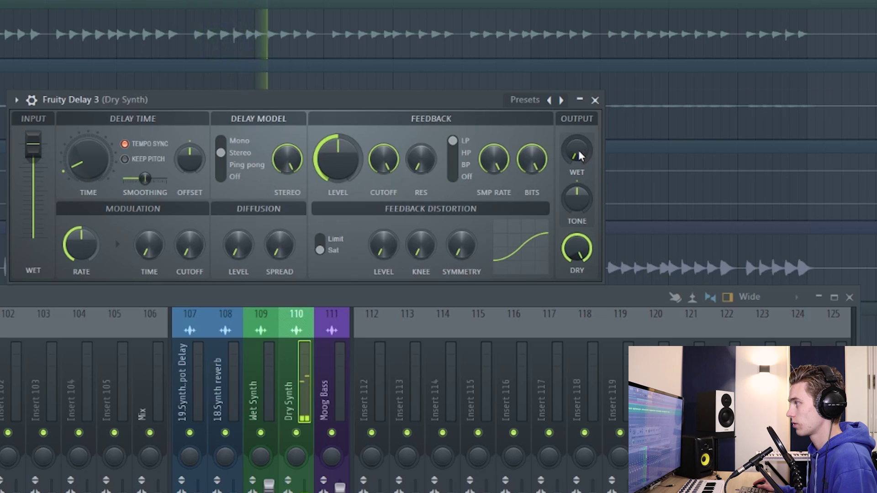
scroll(578, 153, "up", 2)
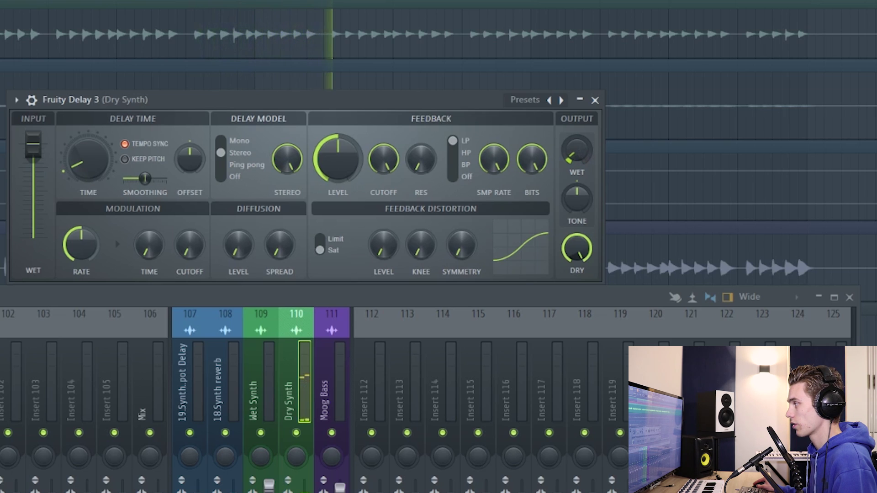
scroll(338, 158, "down", 5)
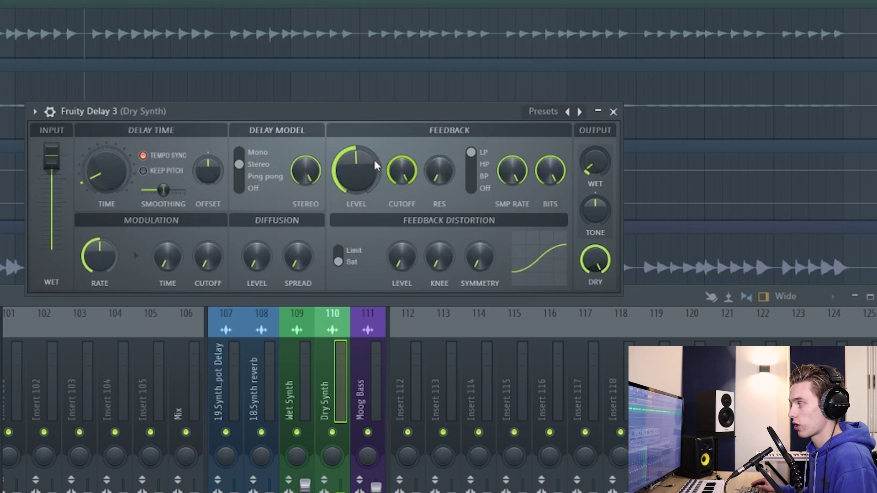
mouse_move(360, 164)
left_mouse_down()
mouse_move(360, 199)
mouse_move(360, 132)
mouse_move(357, 192)
mouse_move(356, 167)
left_mouse_up()
key("space")
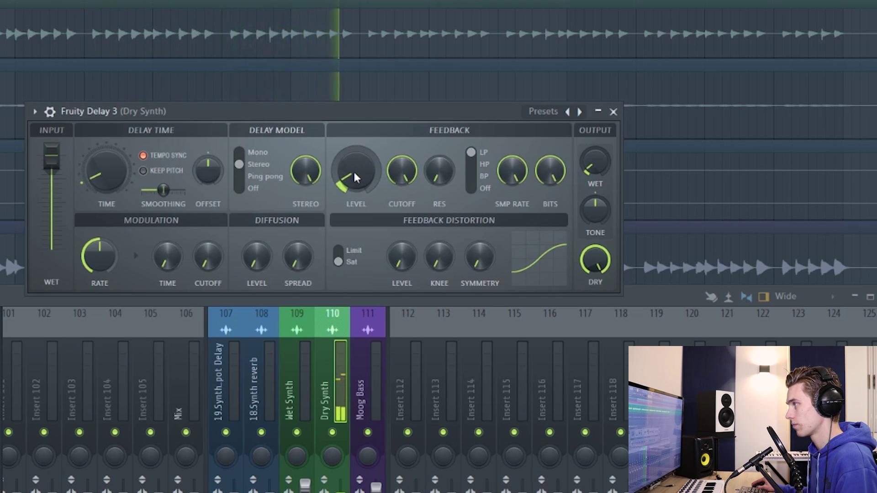
Try the Ping pong delay model and the offset control in Fruity Delay 3, and close the plugin
left_click_drag(364, 127, 339, 89)
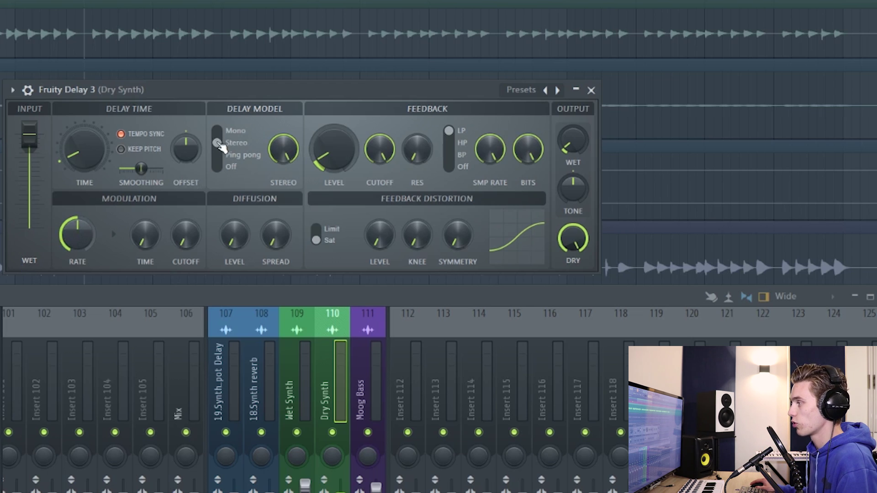
left_click(229, 155)
left_click_drag(185, 149, 186, 160)
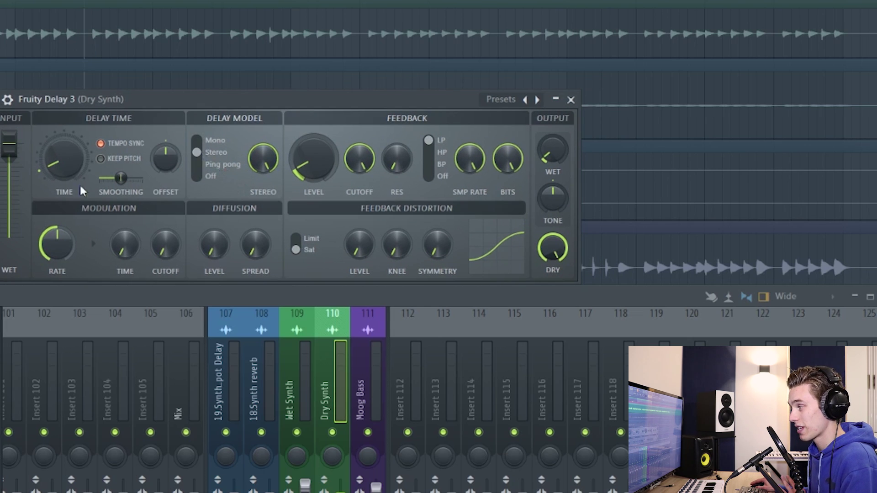
left_click(570, 100)
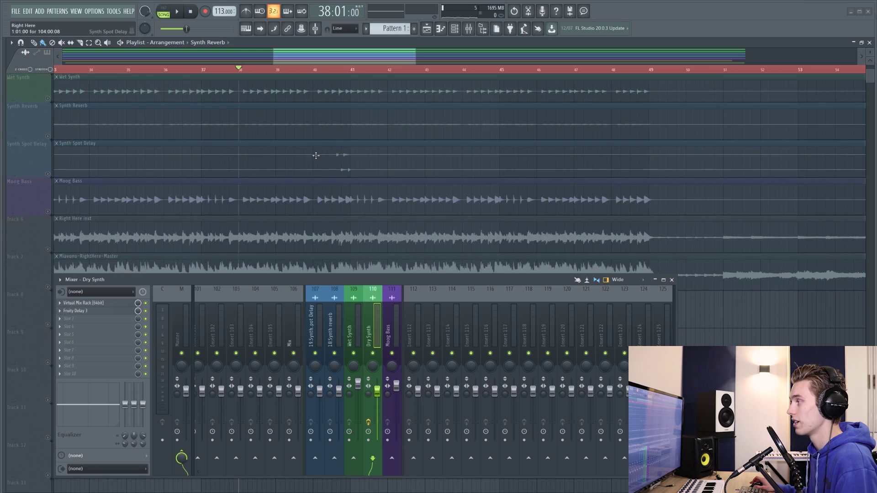
Solo the Synth Spot Delay track and play its short echo from 40:09
right_click(48, 212)
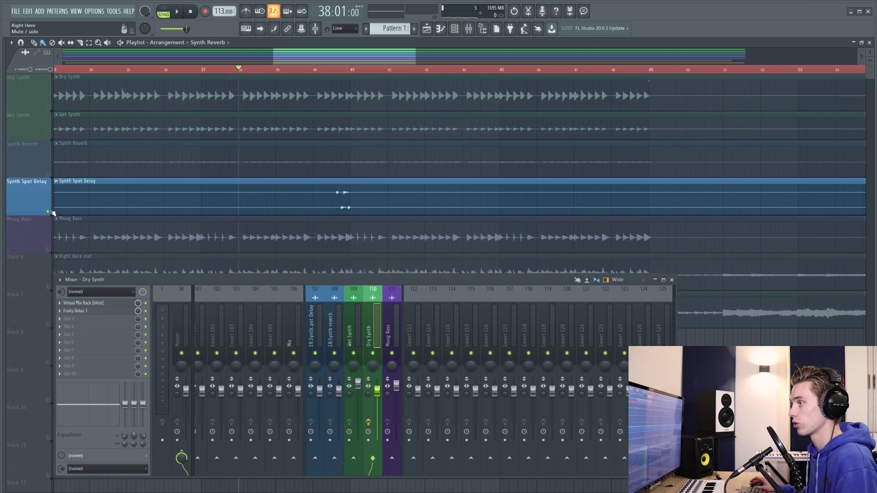
left_click(333, 70)
key("space")
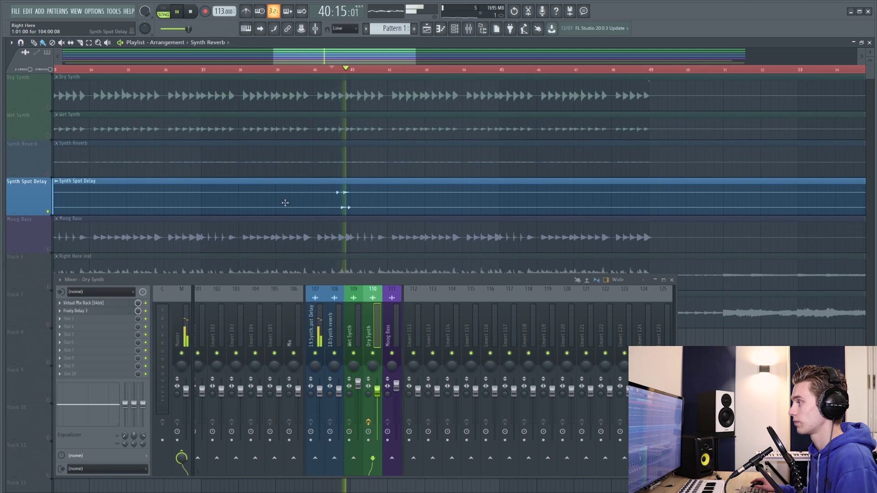
key("space")
Solo the Right Here inst track and play the instrumental from bar 39
scroll(137, 191, "down", 2)
right_click(48, 212)
scroll(53, 212, "down", 3)
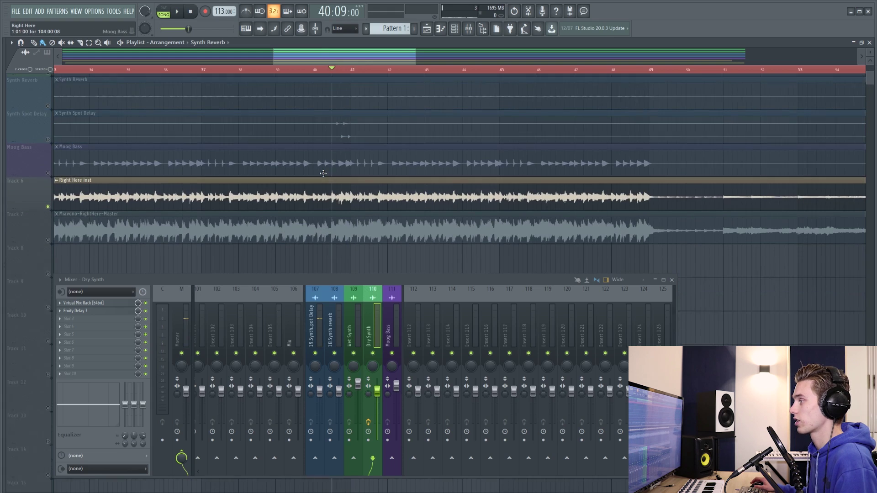
left_click(276, 69)
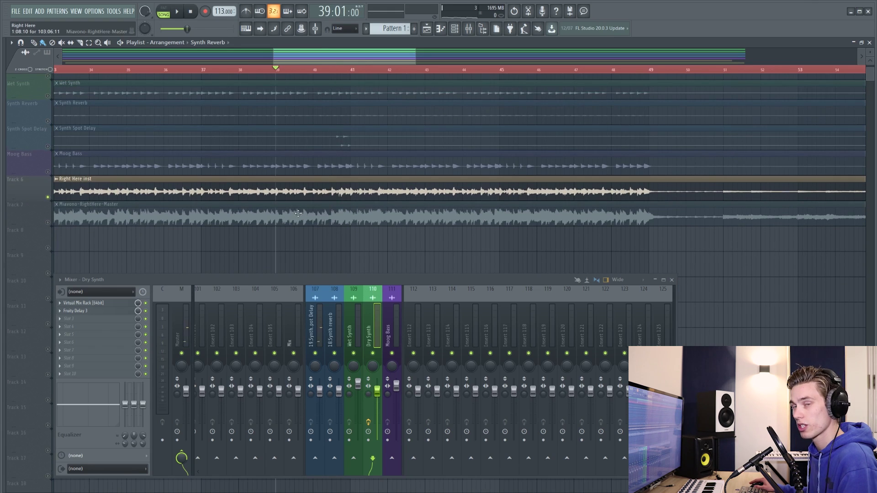
scroll(376, 196, "up", 2)
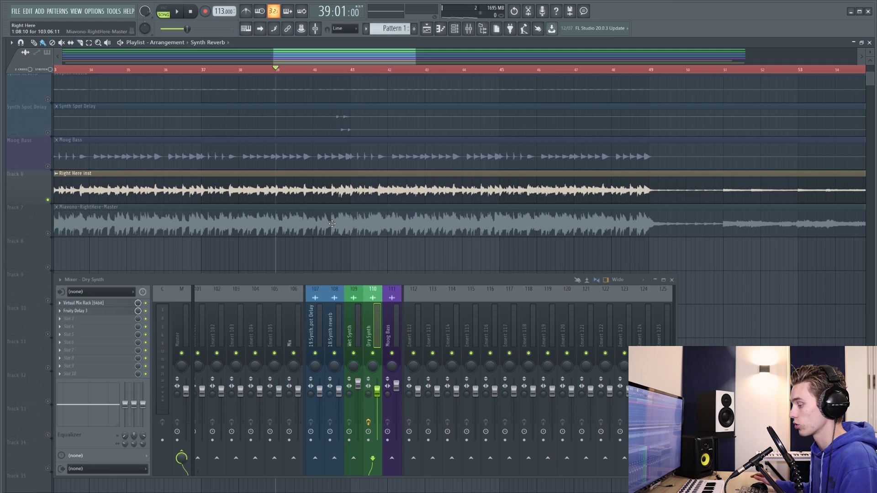
key("space")
scroll(366, 227, "up", 2)
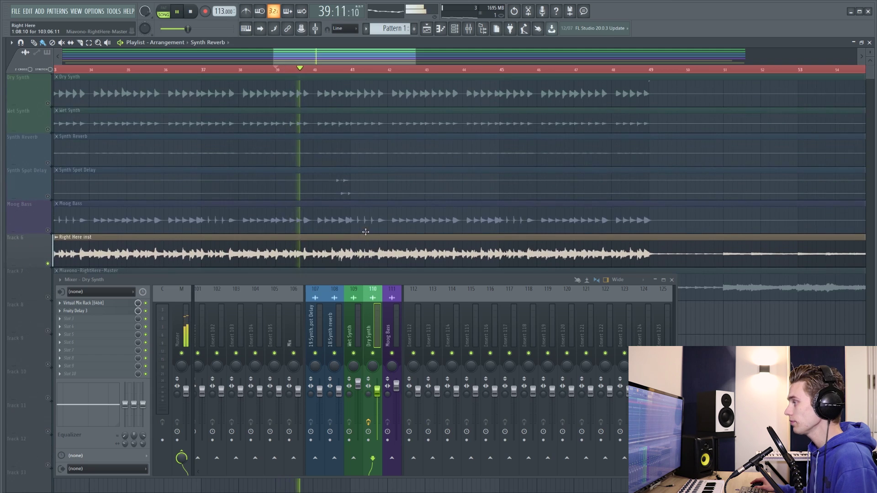
scroll(370, 229, "down", 1)
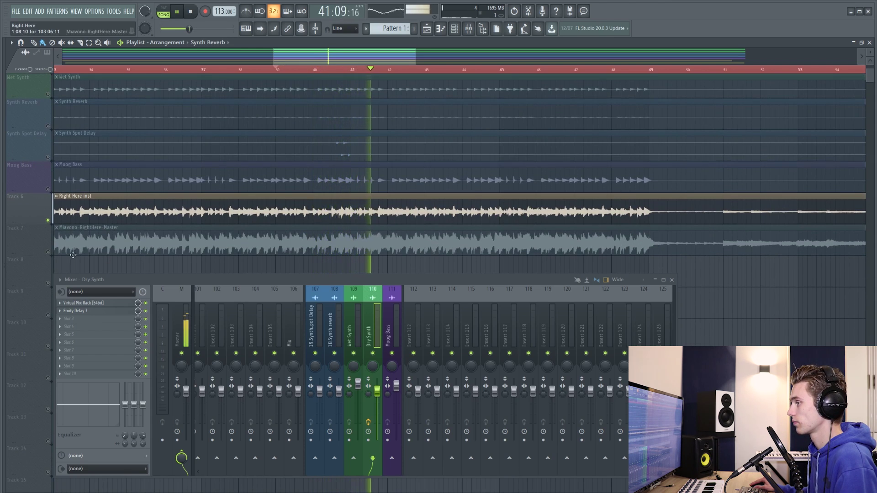
key("space")
Solo the Miavono-RightHere-Master track and play the master from bar 39
right_click(48, 252)
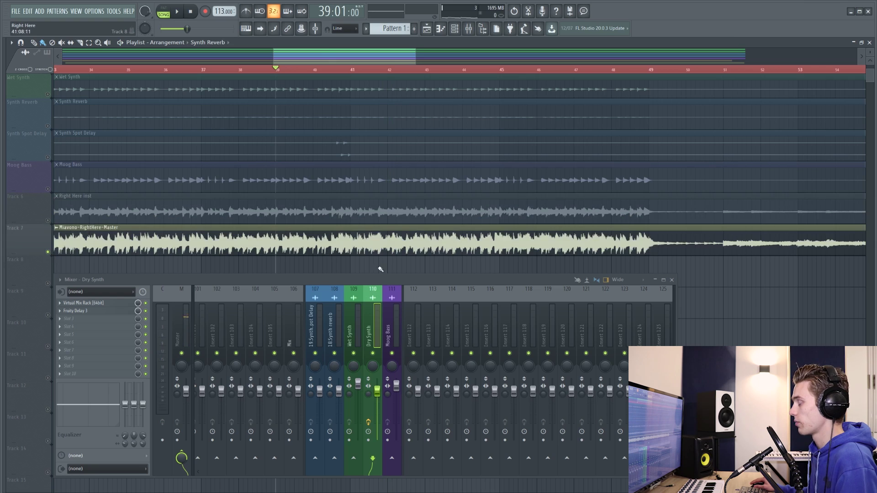
key("space")
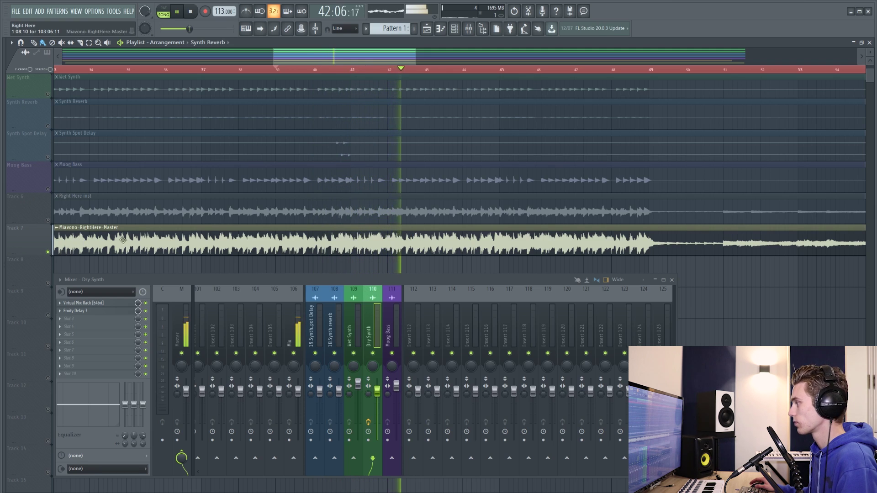
scroll(237, 237, "up", 1)
key("space")
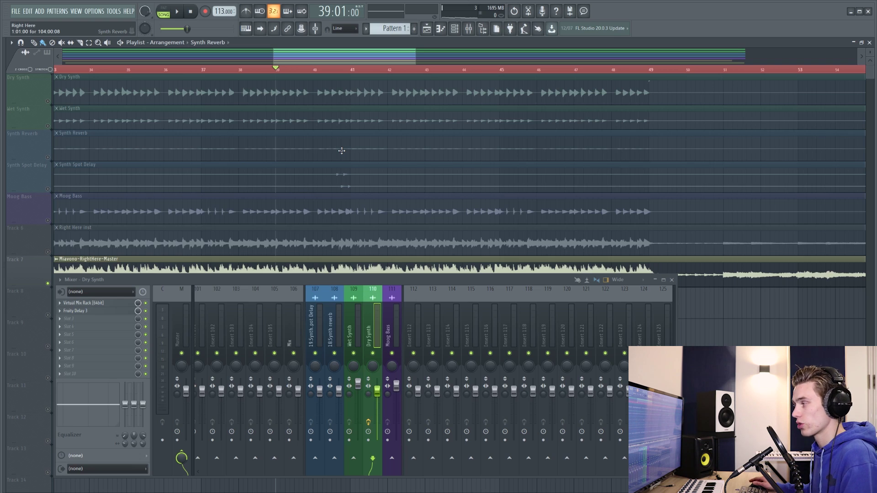
Set Dry Synth's Fruity Delay 3 to Ping pong with raised wet and feedback levels, and play the soloed track from bar 40
left_click(318, 88)
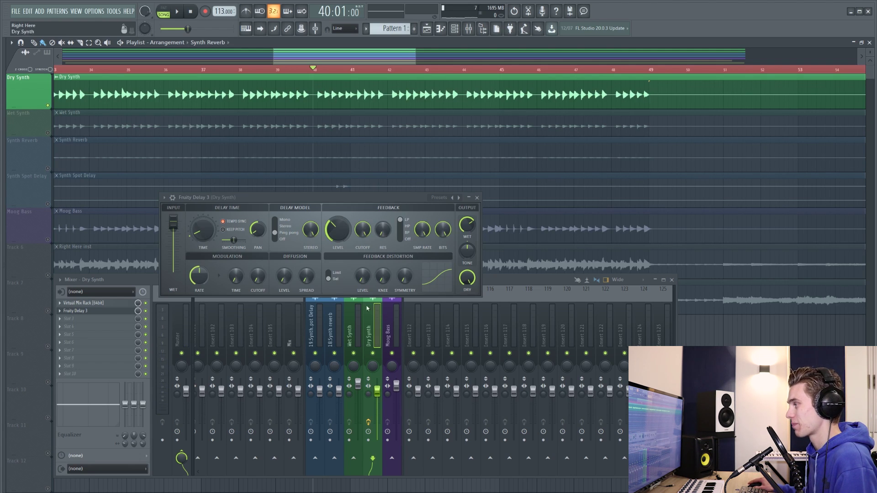
left_click_drag(206, 276, 238, 267)
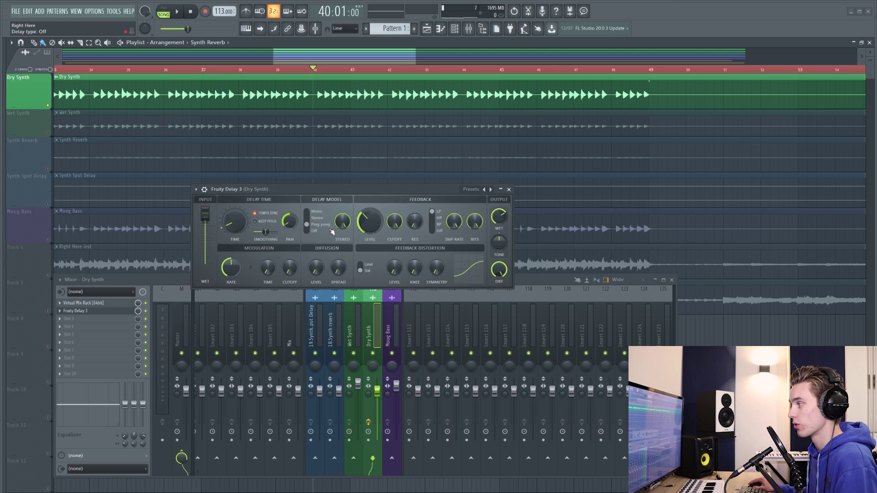
left_click_drag(370, 222, 373, 191)
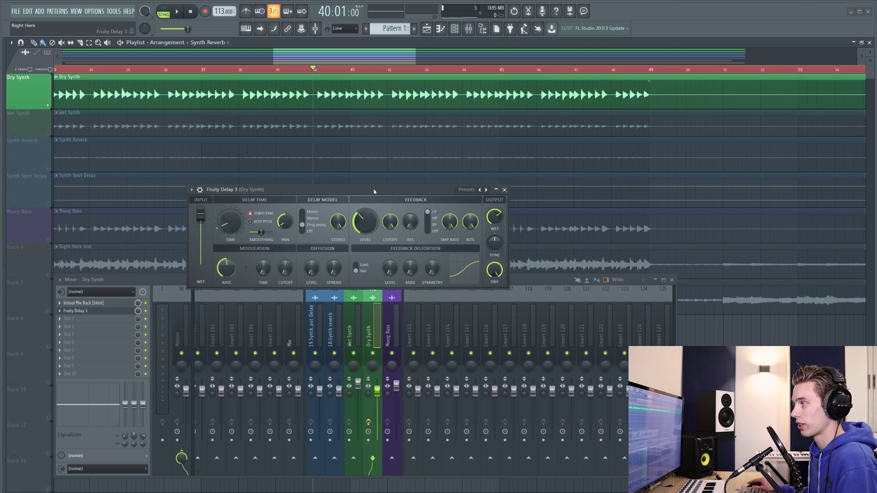
key("space")
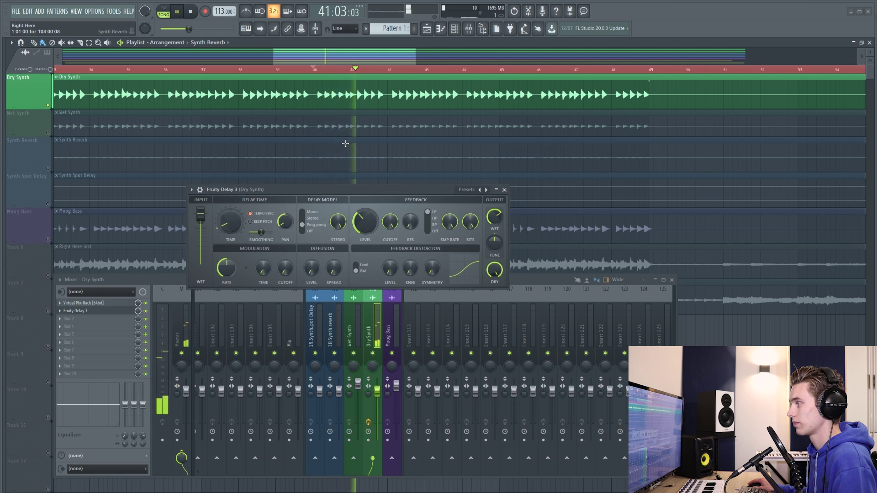
key("space")
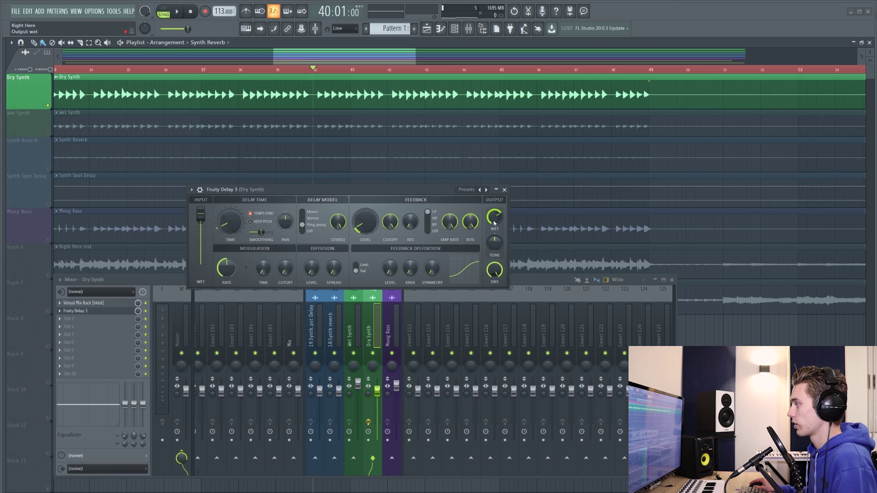
Replay the Dry Synth with the delay's wet output turned fully down, and close Fruity Delay 3
key("space")
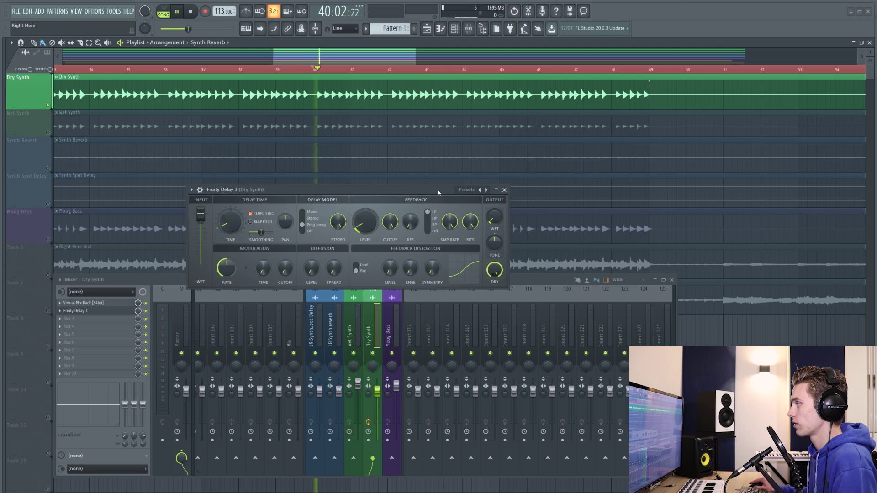
left_click(272, 68)
left_click(504, 189)
key("space")
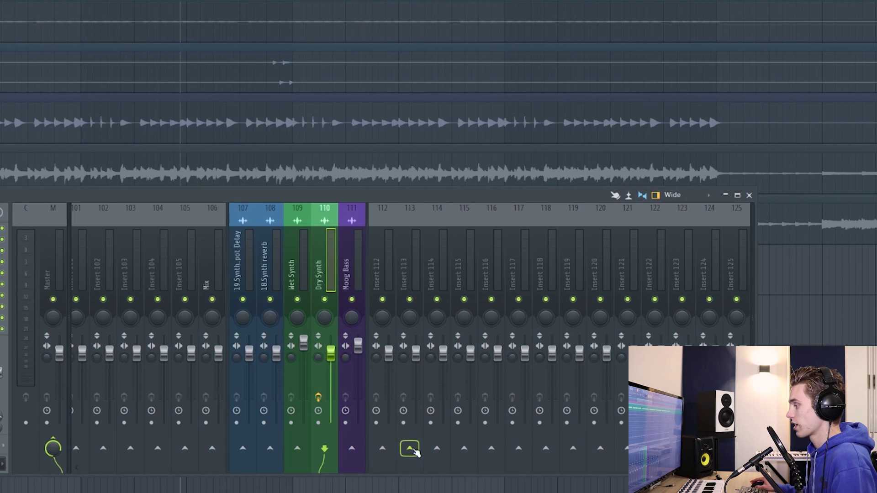
Sidechain Dry Synth to mixer insert 113, and name that insert Delay with a blue colour
right_click(433, 457)
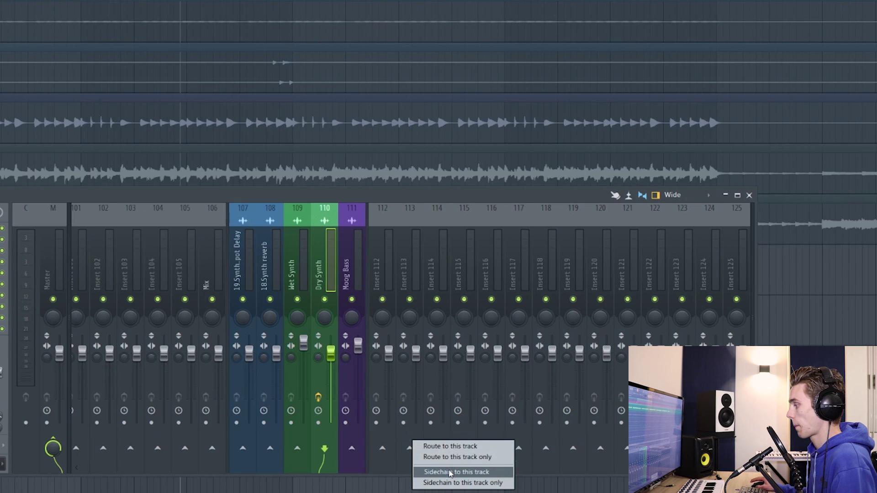
left_click(451, 472)
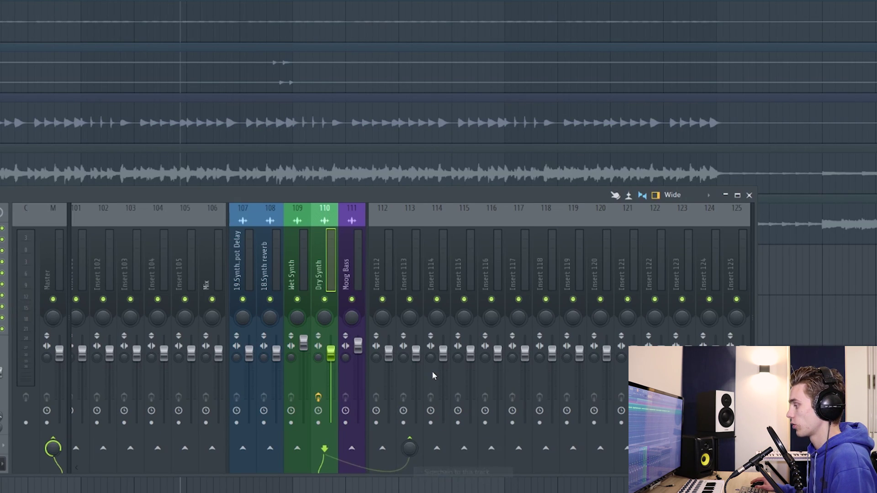
right_click(421, 206)
left_click(457, 218)
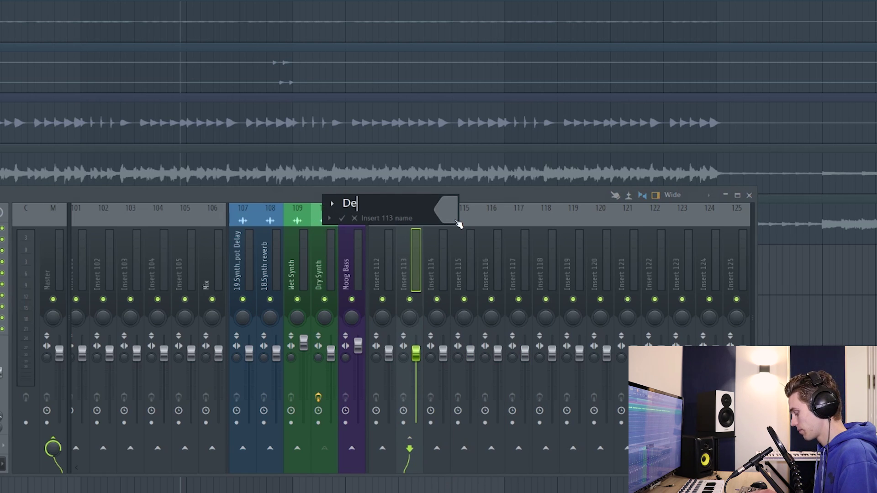
left_click(456, 210)
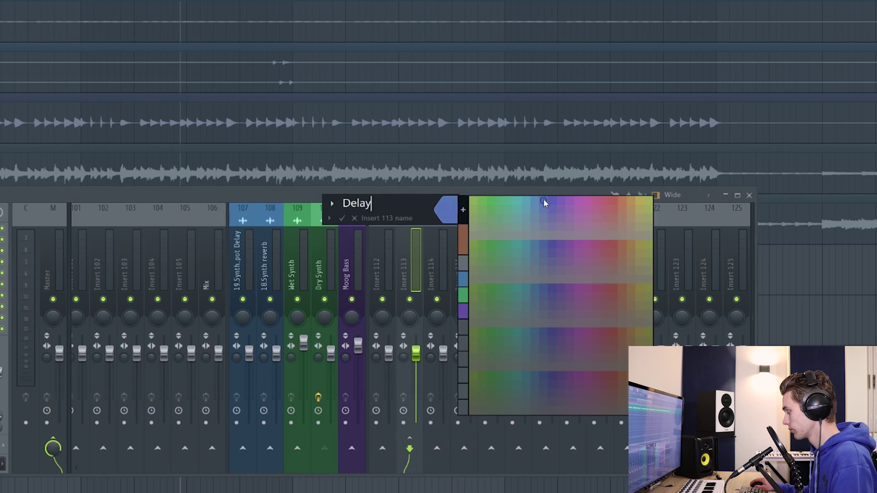
left_click(544, 201)
key("Return")
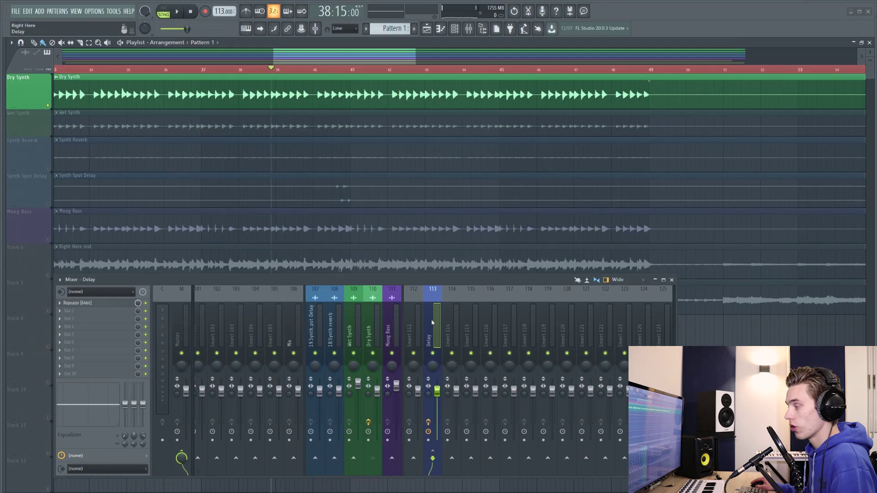
Open the Repeater plugin on the Delay channel, examine its delay, filter and mix settings, and close it
left_click(68, 304)
left_click_drag(375, 132, 390, 141)
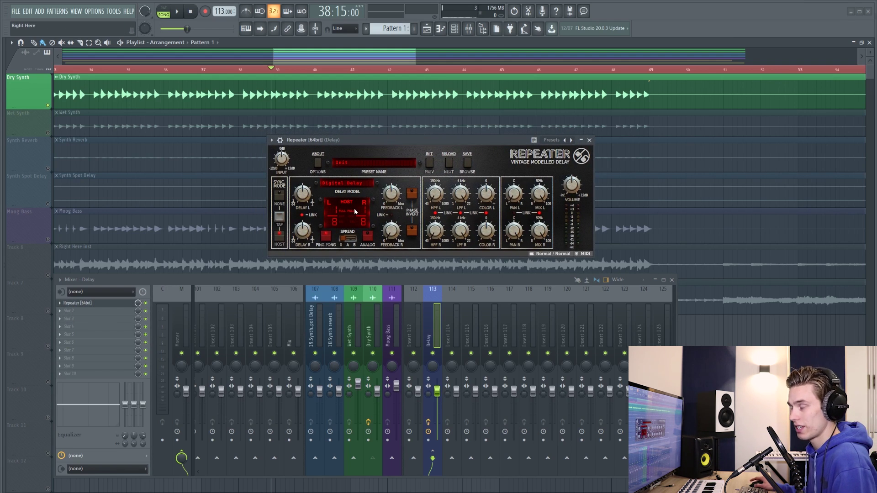
left_click_drag(430, 140, 459, 135)
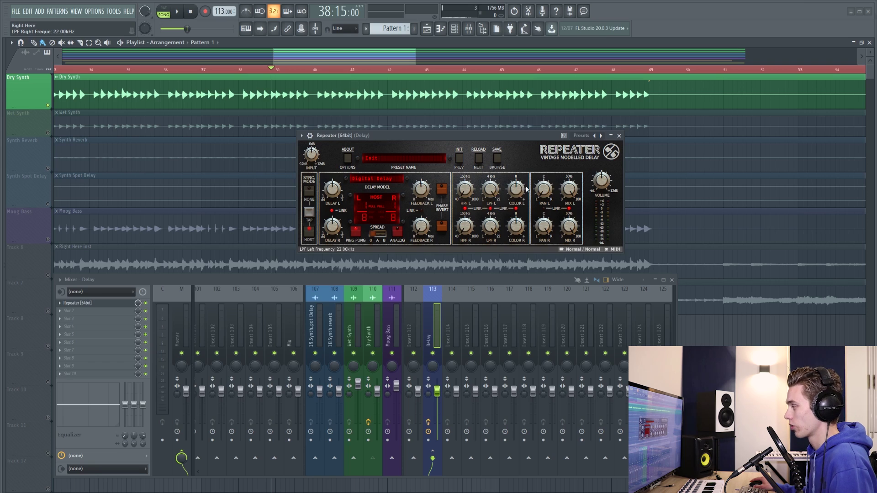
left_click(620, 136)
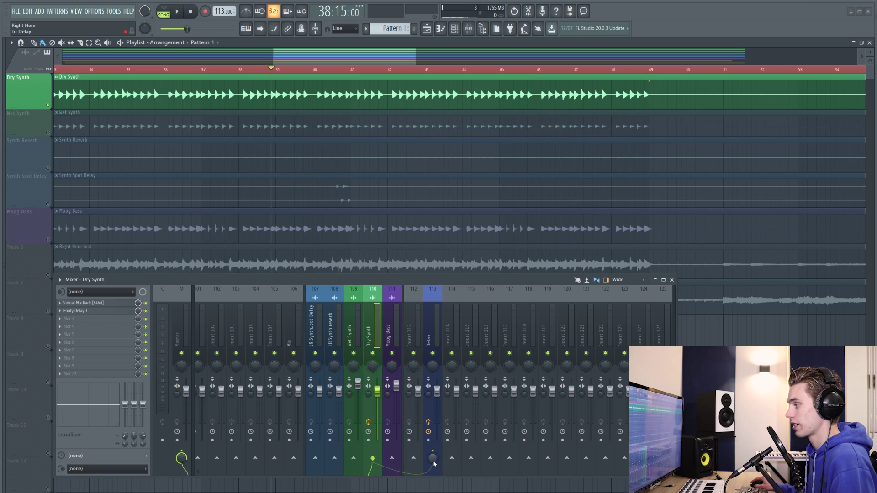
Play the soloed Dry Synth from 38:15 while listening to its send to the Delay channel
key("space")
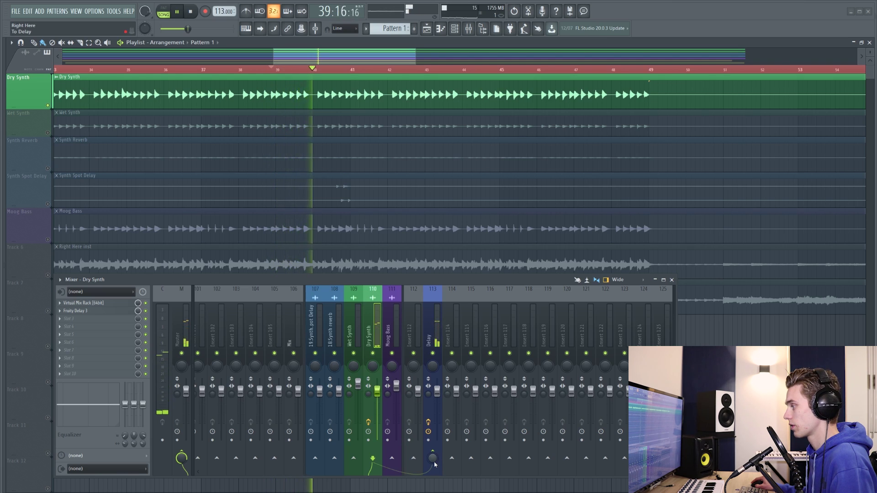
key("space")
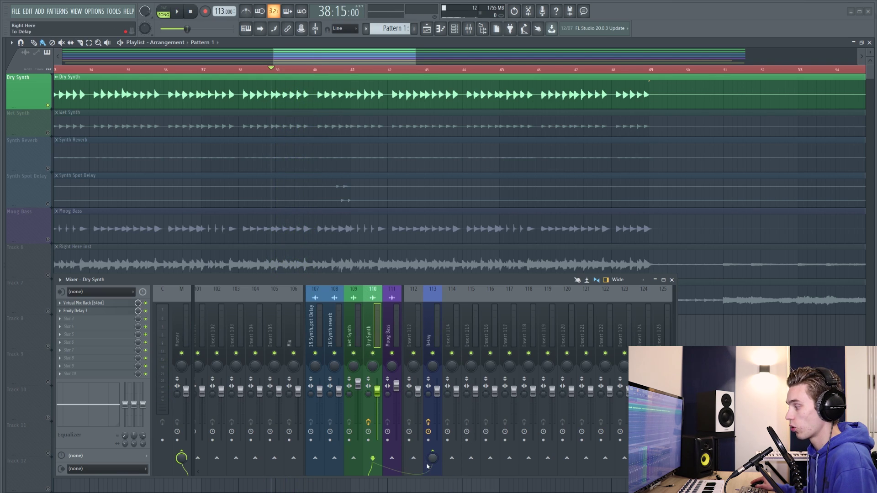
Insert an empty playlist track directly below Dry Synth
right_click(40, 120)
left_click(60, 183)
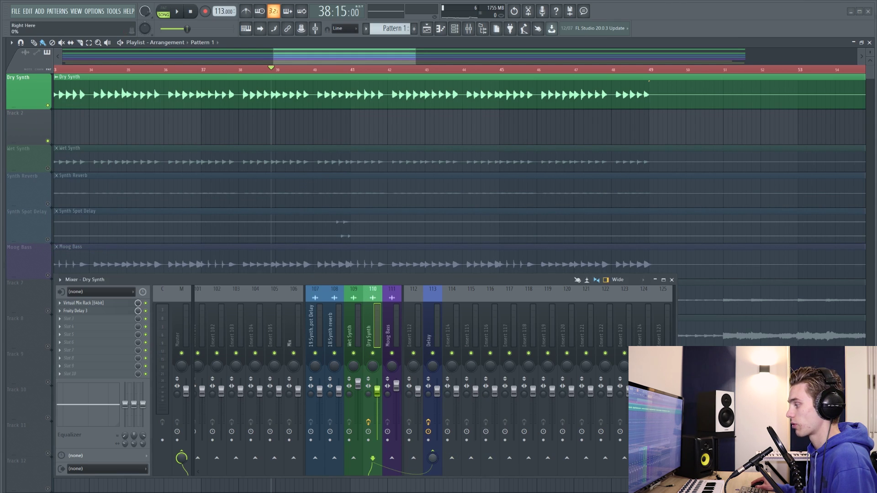
Create an automation clip for Dry Synth's send level to the Delay channel on the empty track below Dry Synth
right_click(431, 458)
left_click(456, 423)
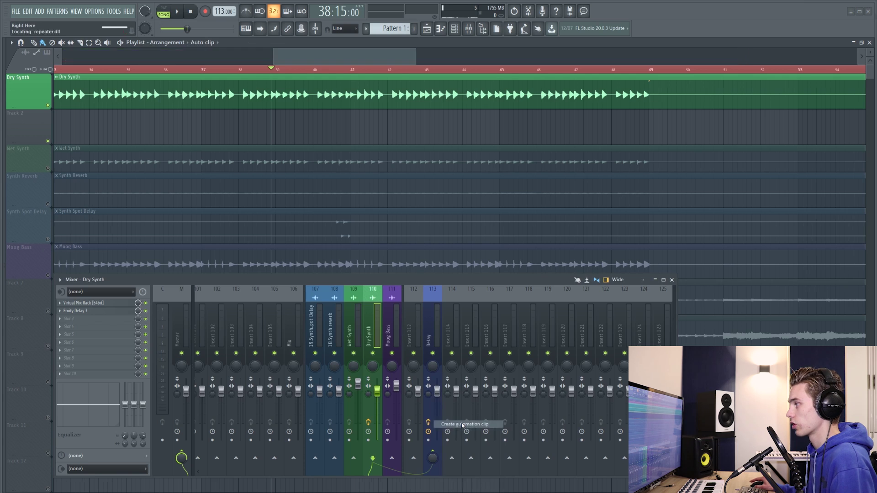
scroll(376, 71, "down", 6)
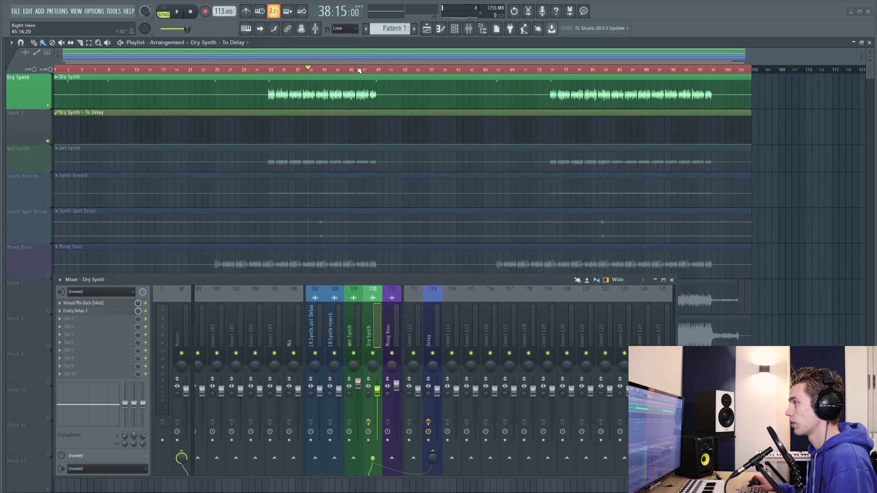
scroll(359, 70, "up", 6)
scroll(434, 131, "up", 2)
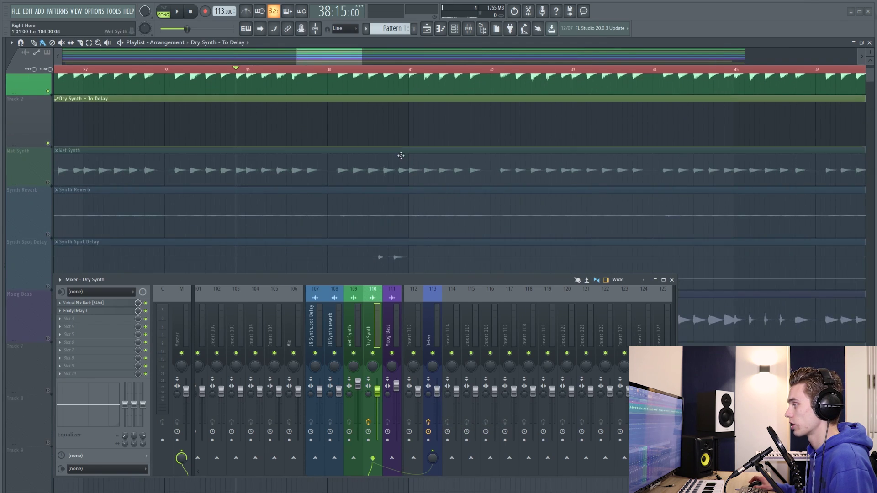
scroll(401, 156, "up", 1)
Play from bar 40 to locate the spot, and raise the Dry Synth – To Delay automation to 100% from mid-bar 40 until 40:14
left_click(329, 69)
key("space")
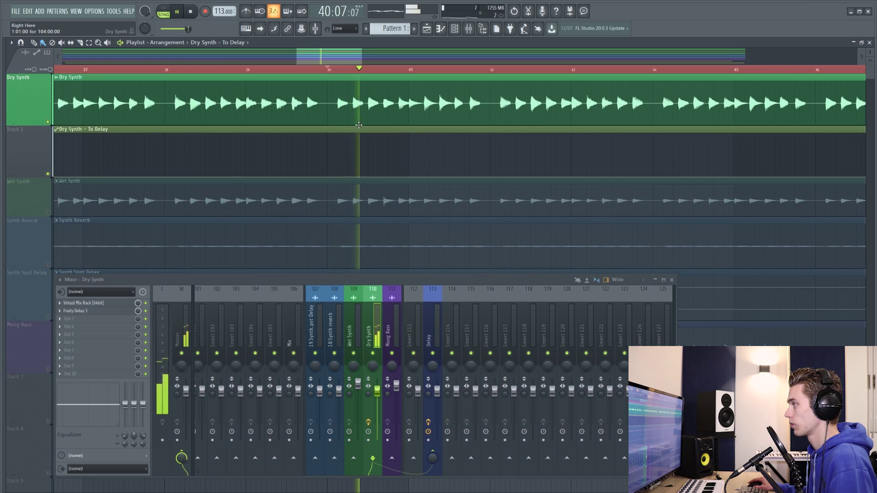
key("space")
scroll(379, 143, "down", 1)
scroll(365, 141, "up", 1)
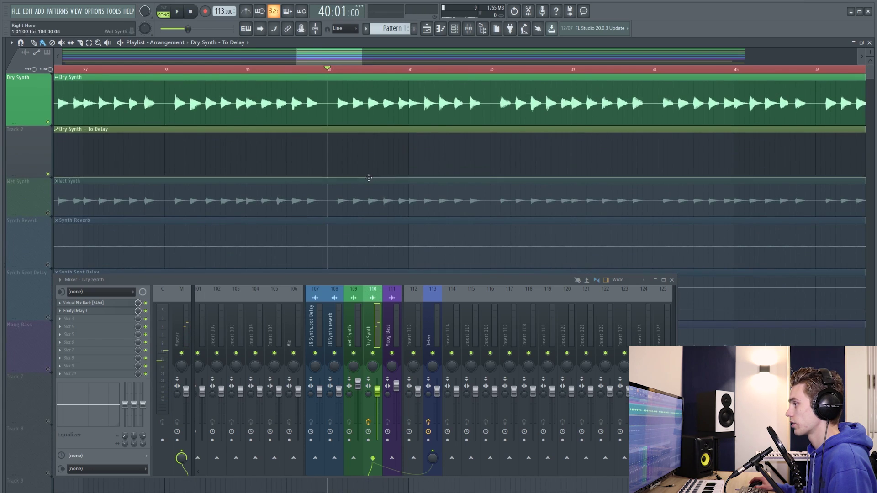
left_click_drag(369, 177, 368, 133)
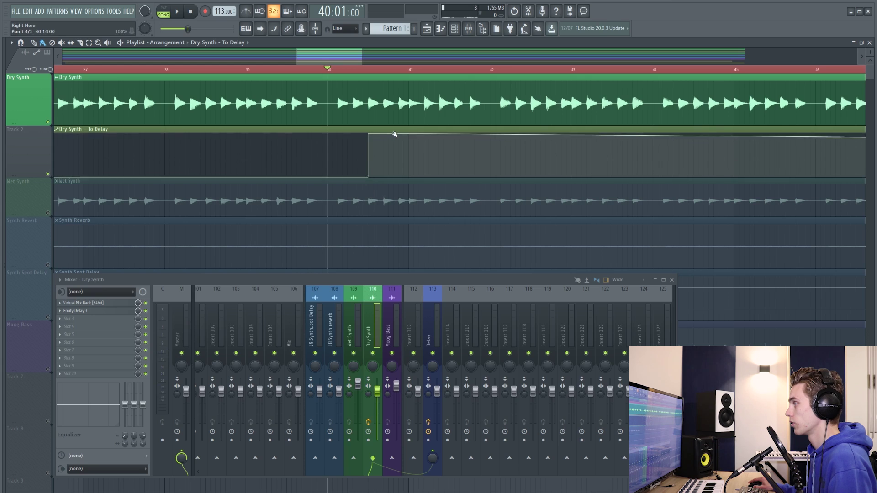
left_click_drag(394, 135, 393, 163)
Play the Dry Synth from bar 40 and listen to the automated spot delay
key("space")
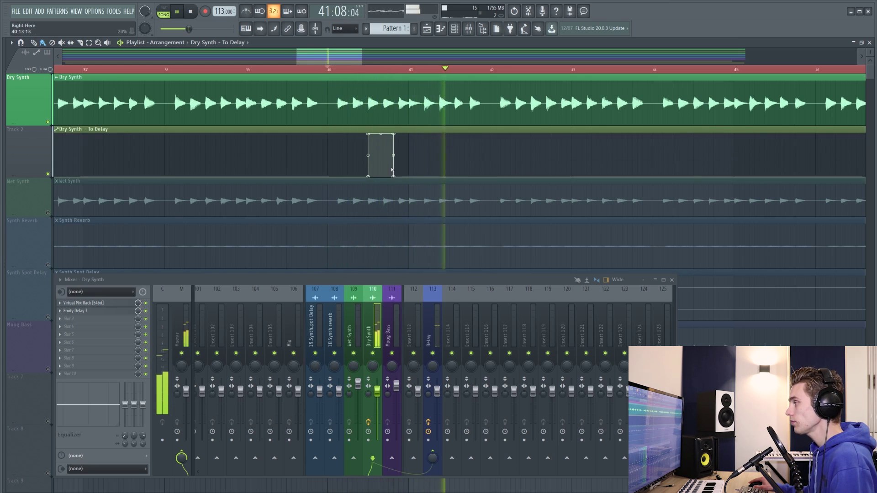
key("space")
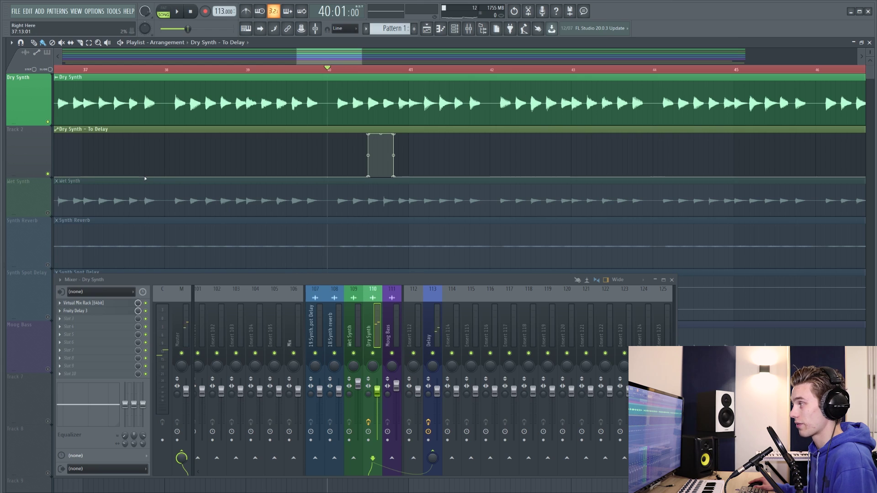
key("space")
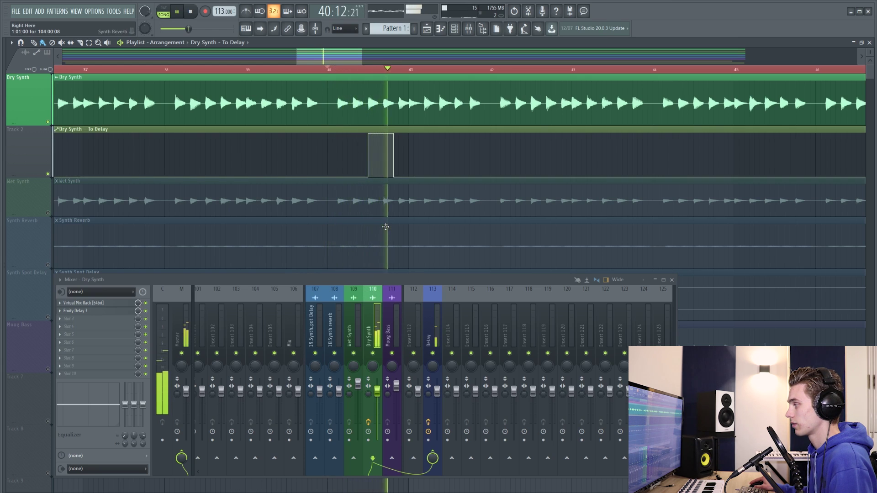
key("space")
Add Fruity Reeverb 2 to the Delay channel and place it ahead of Repeater in the effect chain
left_click(431, 331)
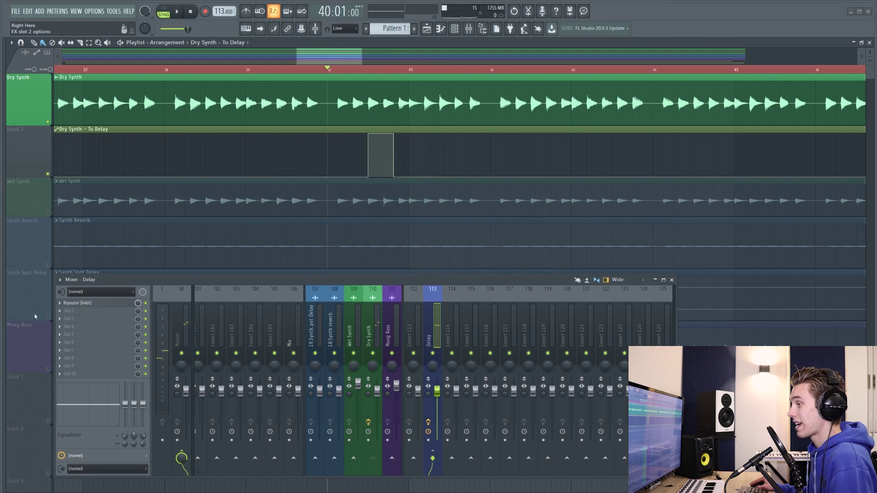
left_click(85, 313)
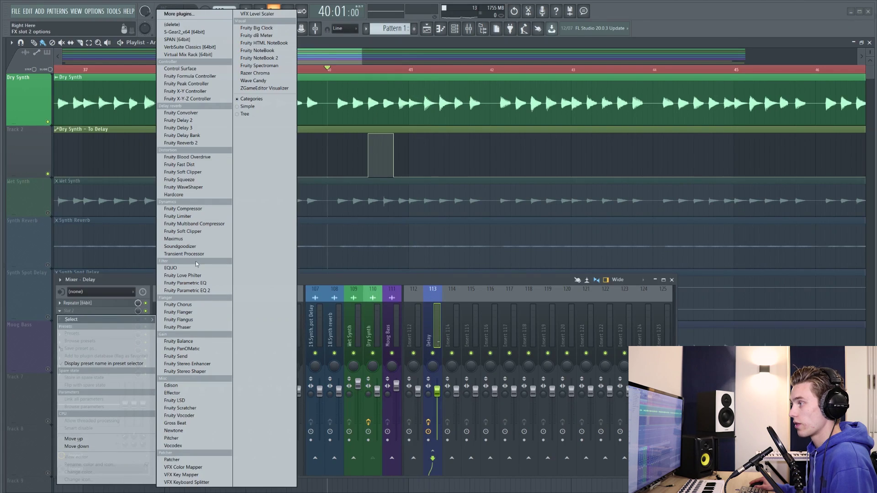
left_click(197, 144)
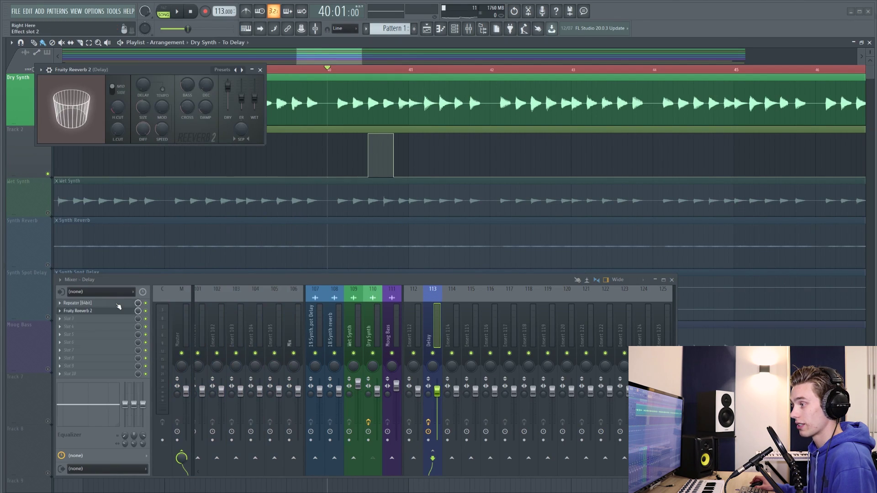
left_click_drag(191, 75, 614, 163)
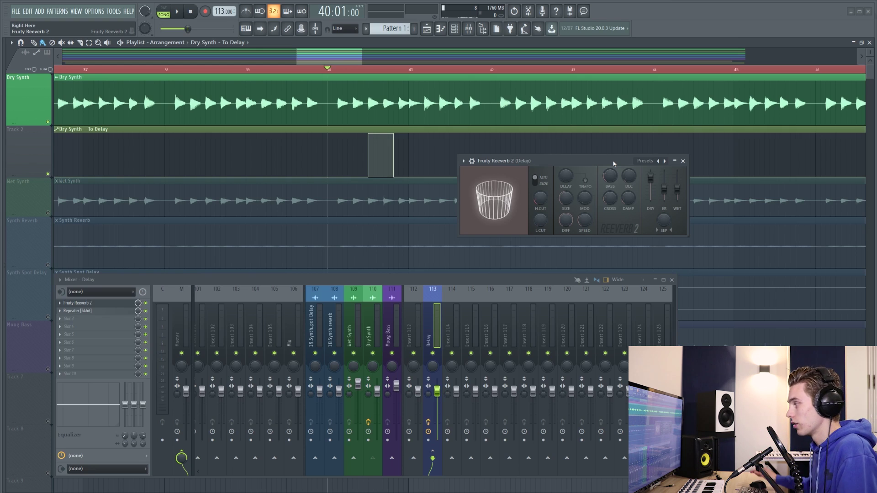
left_click_drag(613, 163, 538, 184)
During playback from bar 40, set Fruity Reeverb 2's decay to about 5.4 seconds and adjust its high cut and room size
key("space")
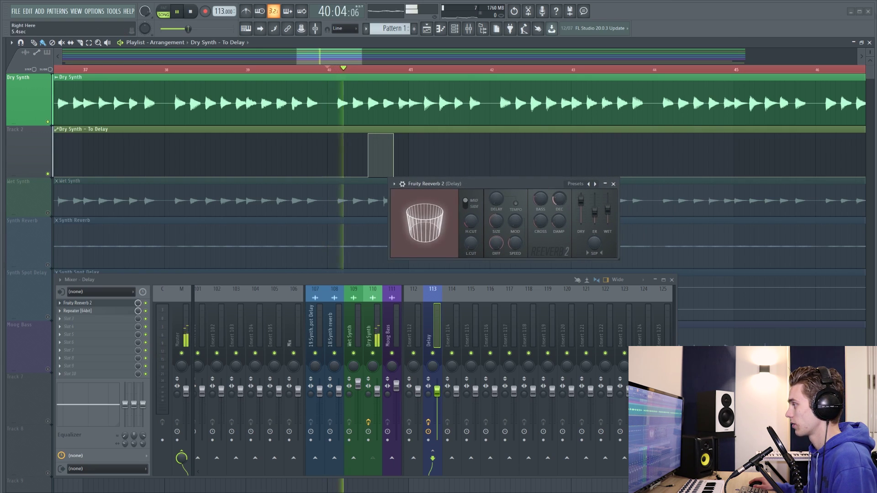
left_click_drag(470, 222, 470, 210)
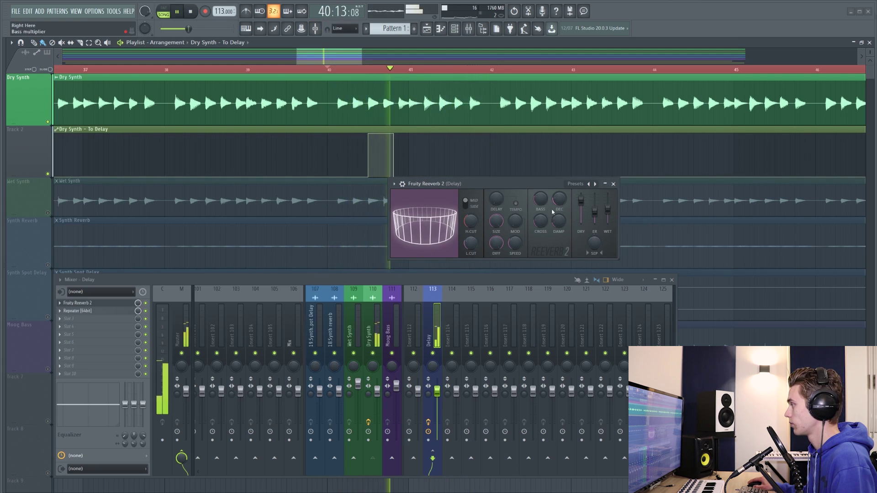
left_click(613, 183)
key("space")
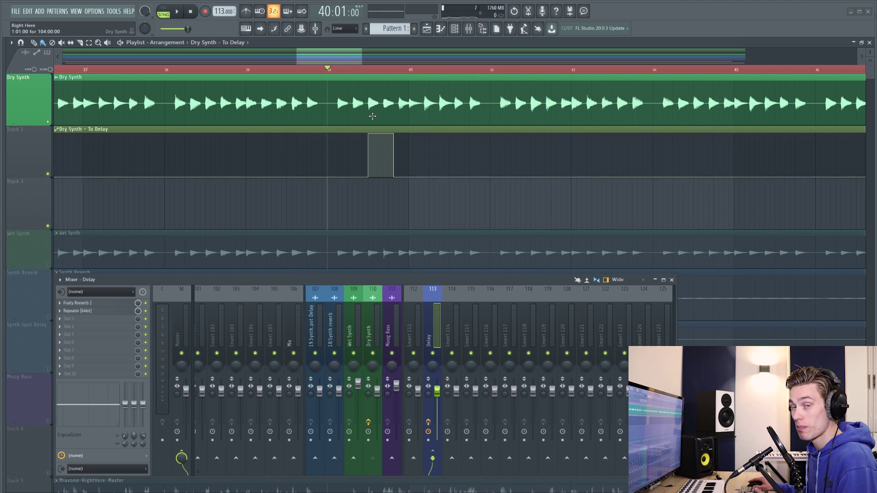
Create an automation clip for the Delay channel's volume on an empty track below the send automation
scroll(371, 68, "up", 3)
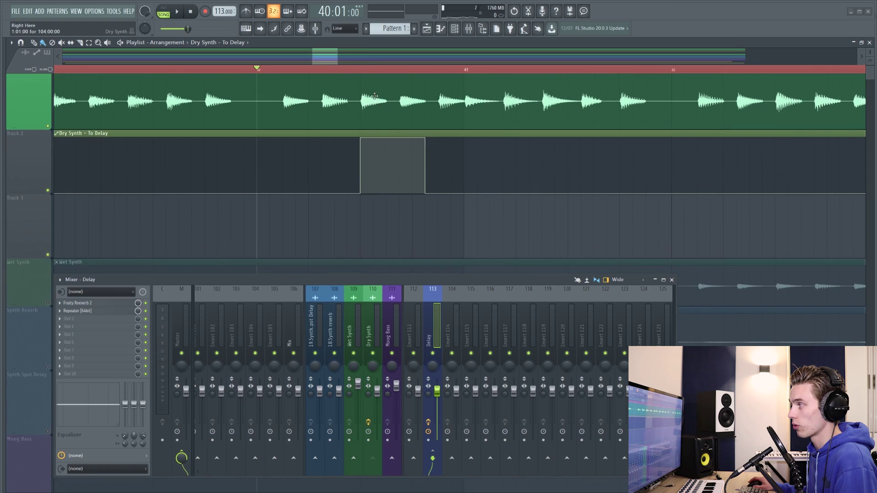
scroll(361, 109, "up", 1)
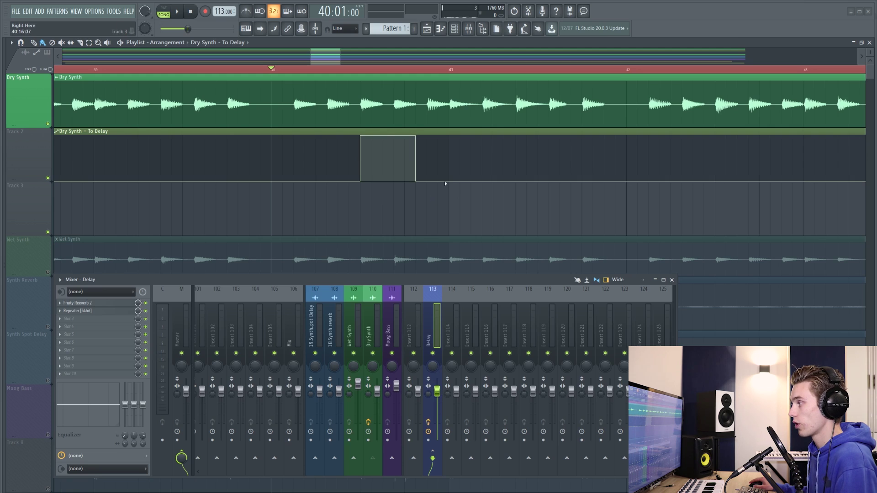
right_click(438, 391)
left_click(461, 425)
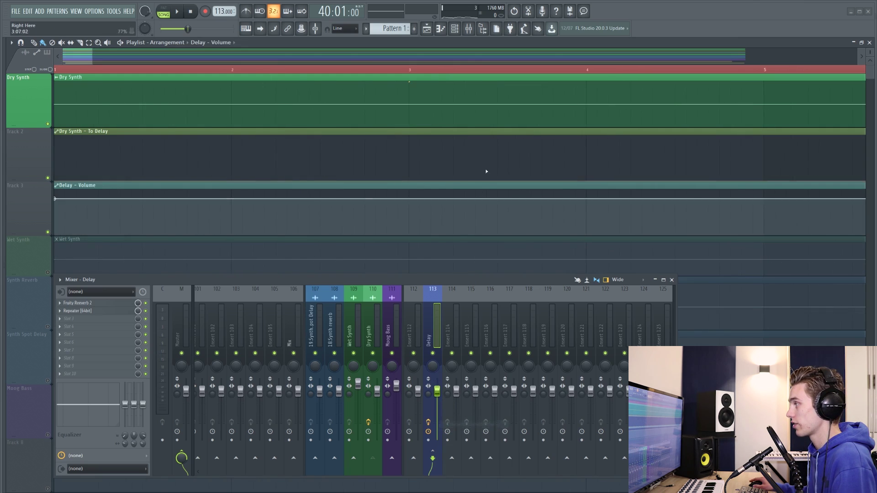
Cut the Delay volume automation vertically to zero at the start of bar 41
scroll(475, 69, "up", 5)
right_click(475, 197)
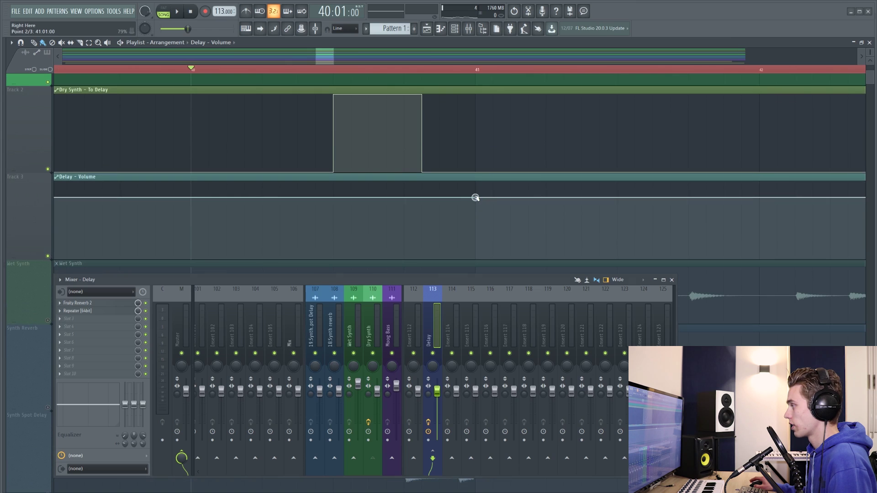
right_click(492, 198)
left_click_drag(492, 198, 475, 259)
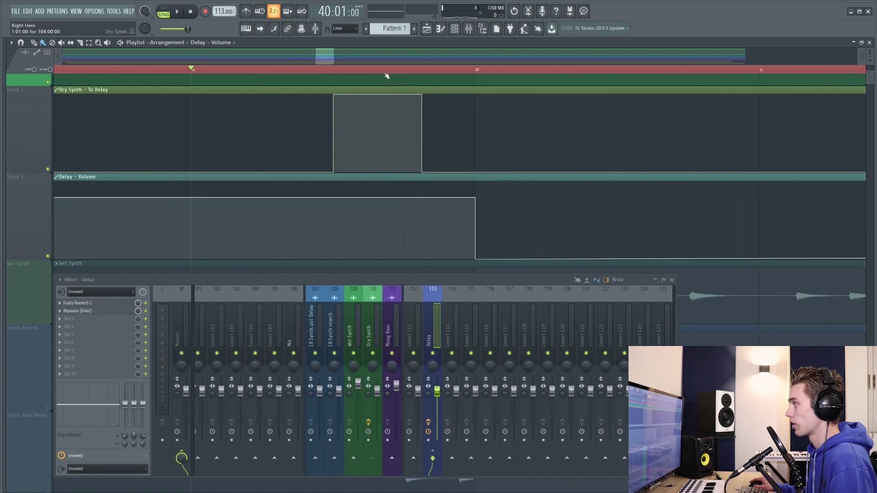
Play from bar 40 and listen to the delay tail being cut off at bar 41
key("space")
scroll(385, 70, "down", 3)
scroll(428, 149, "up", 1)
scroll(429, 148, "down", 2)
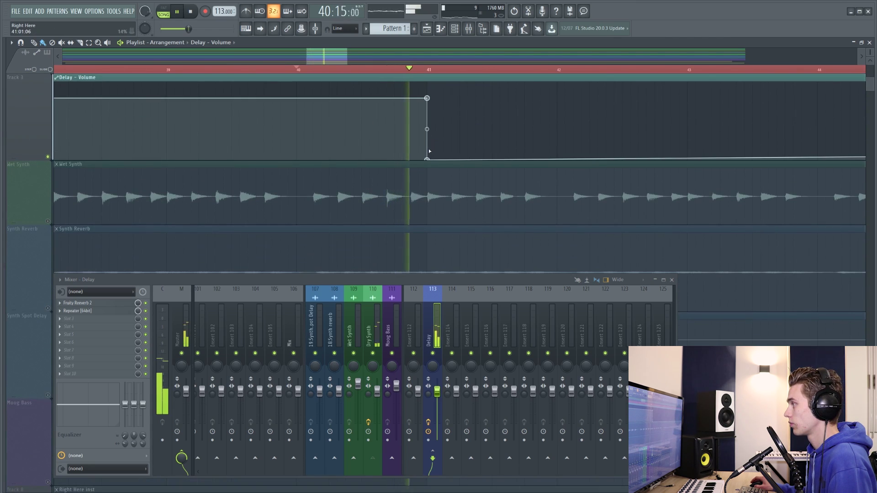
scroll(429, 148, "up", 2)
scroll(429, 148, "down", 6)
key("space")
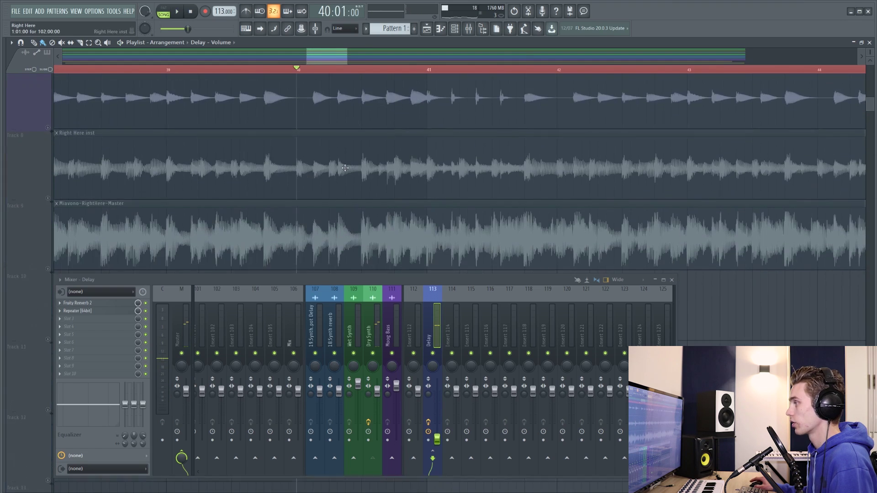
Unmute the Moog Bass track and play it from bar 40 together with the Dry Synth and its delay
scroll(428, 148, "down", 3)
left_click(48, 228)
scroll(406, 209, "up", 2)
key("space")
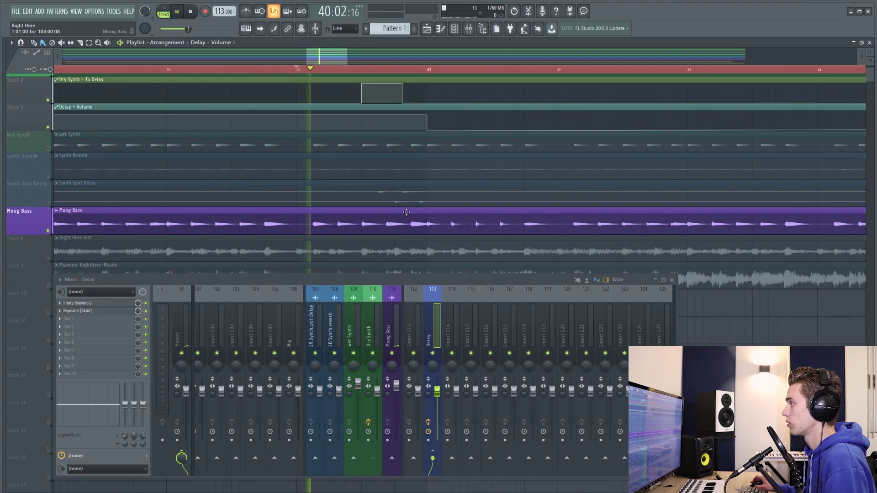
scroll(406, 210, "up", 1)
scroll(406, 210, "down", 1)
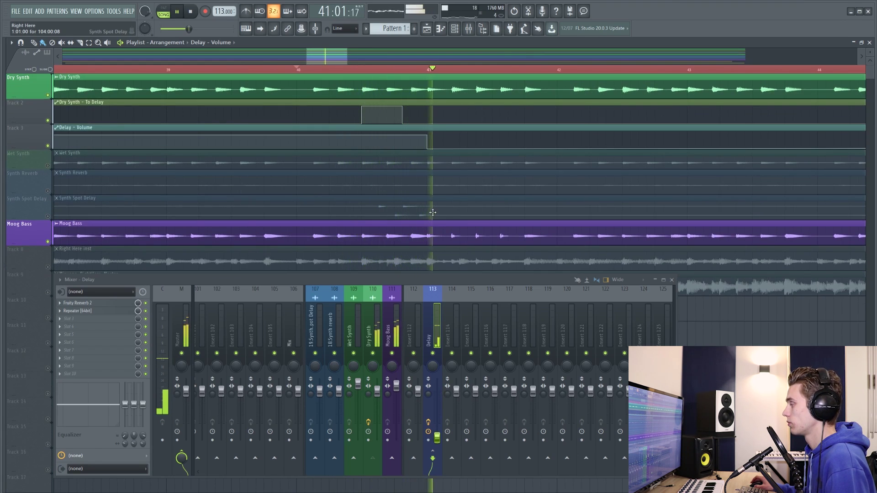
scroll(406, 210, "up", 2)
key("space")
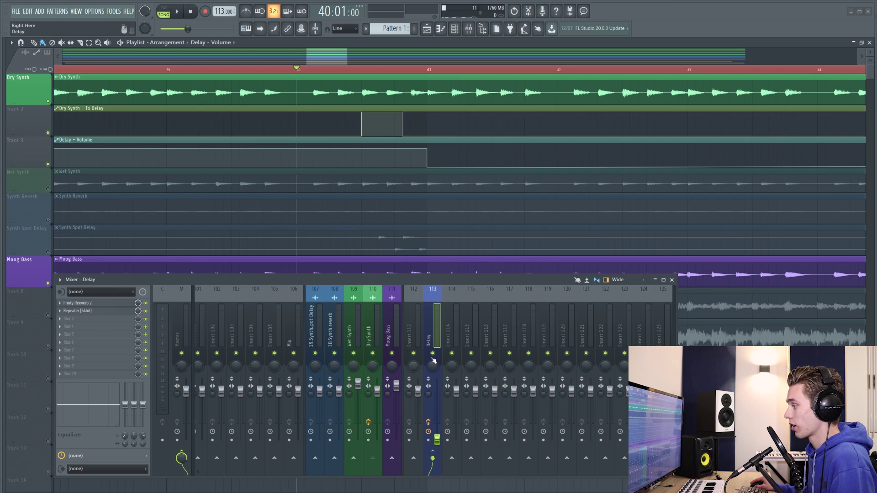
Find PanCake2 in the full plugin list and load PanCake2-64bit [64bit]_2 in the Delay channel's third effect slot
left_click(63, 321)
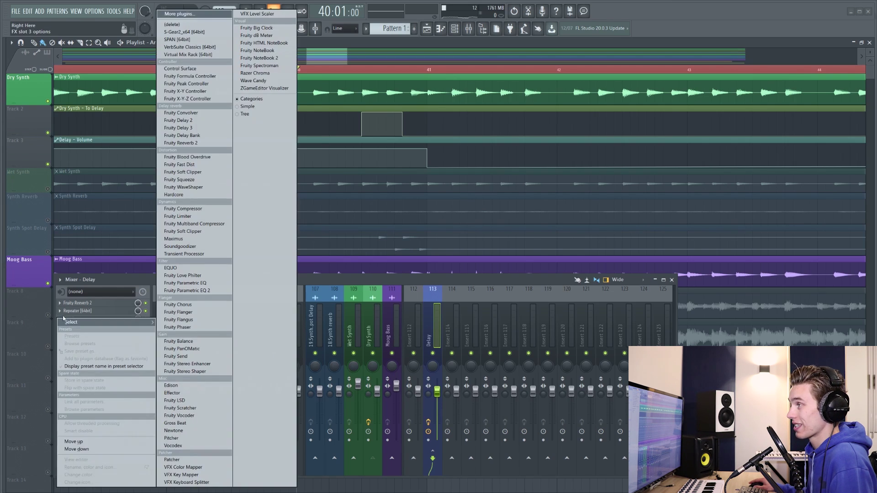
left_click(191, 15)
type("panc")
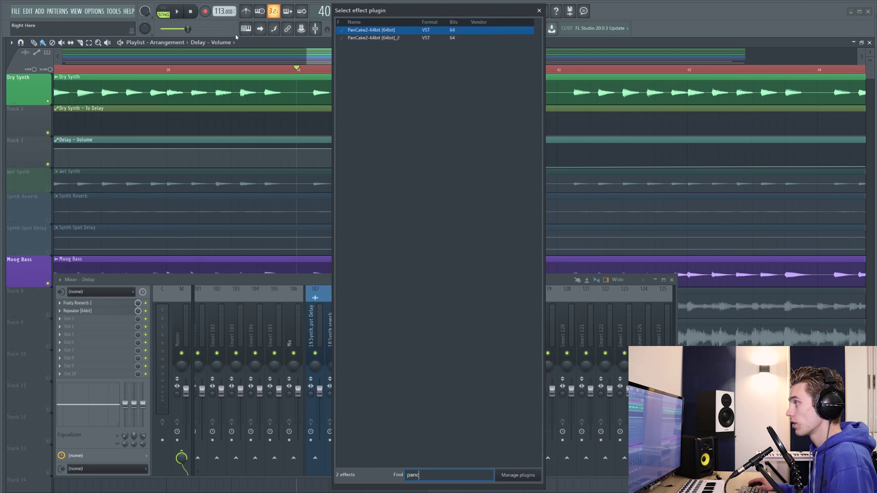
double_click(386, 39)
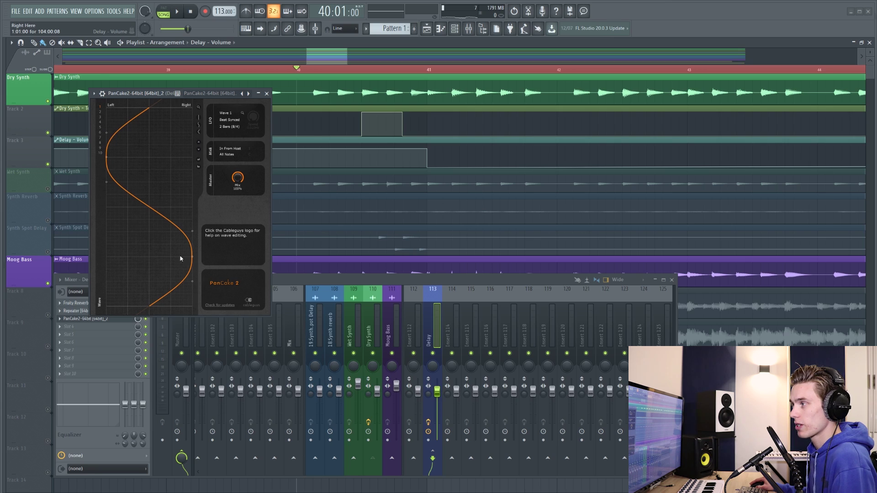
Set PanCake 2's beat-synced LFO to 1/4 and its mix to about 60%, and listen to the panning from bar 40
left_click(238, 128)
left_click(238, 172)
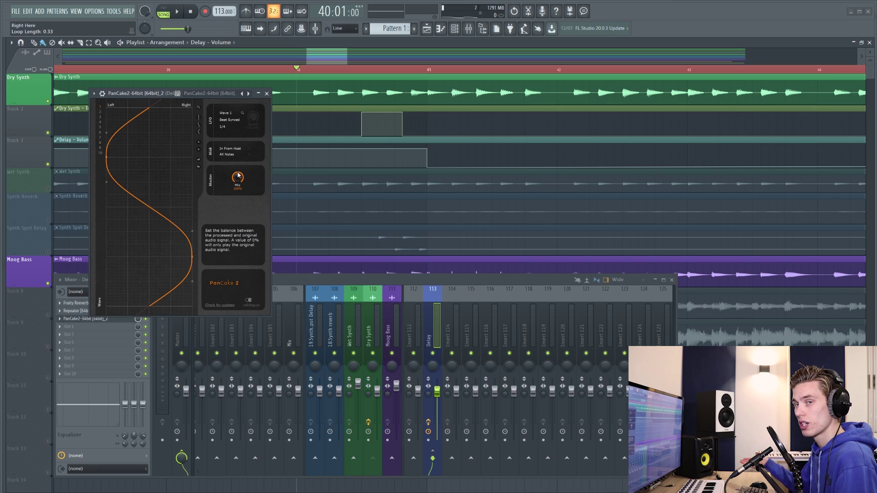
mouse_move(238, 175)
left_mouse_down()
mouse_move(238, 194)
mouse_move(236, 183)
left_mouse_up()
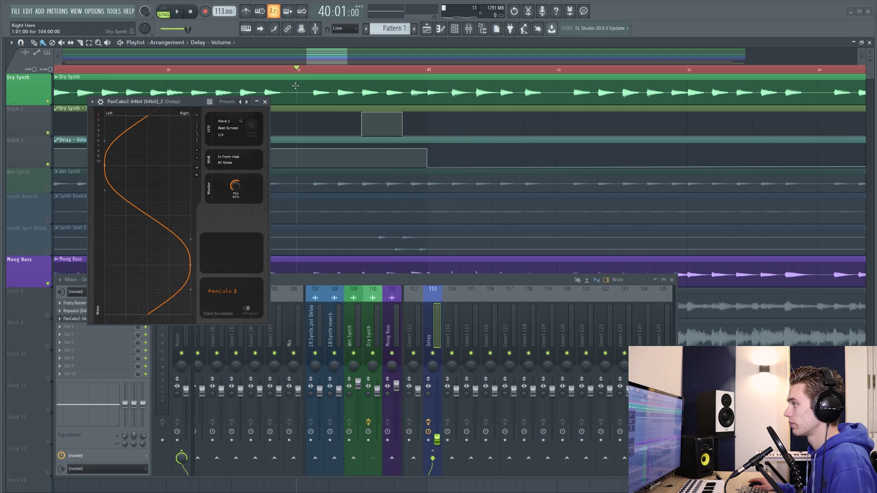
key("space")
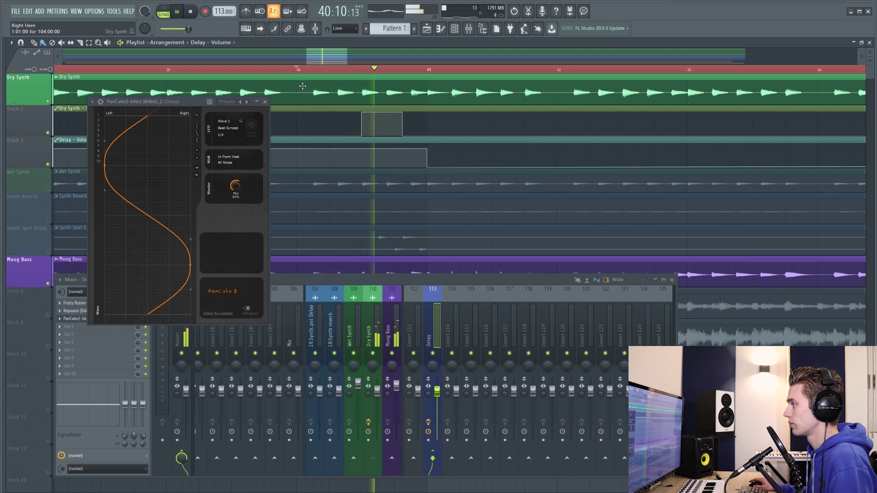
key("space")
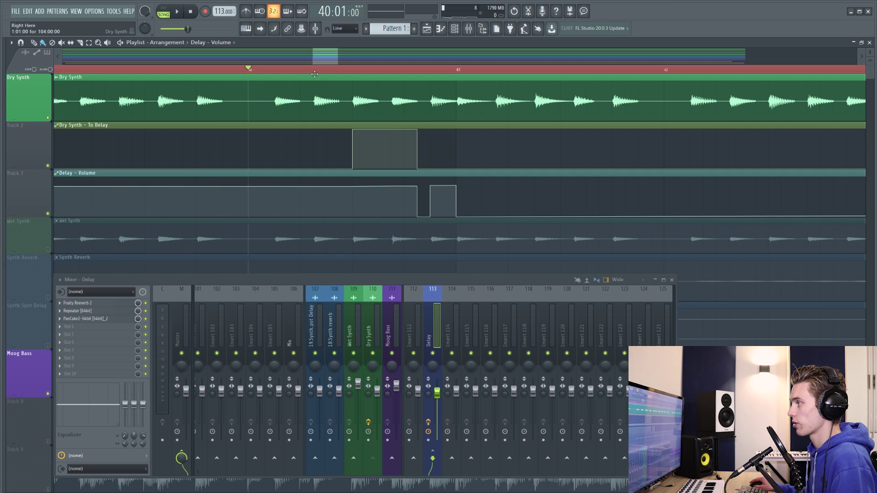
Delete the dip points before bar 41 in the Delay - Volume automation so the level holds until bar 41
key("space")
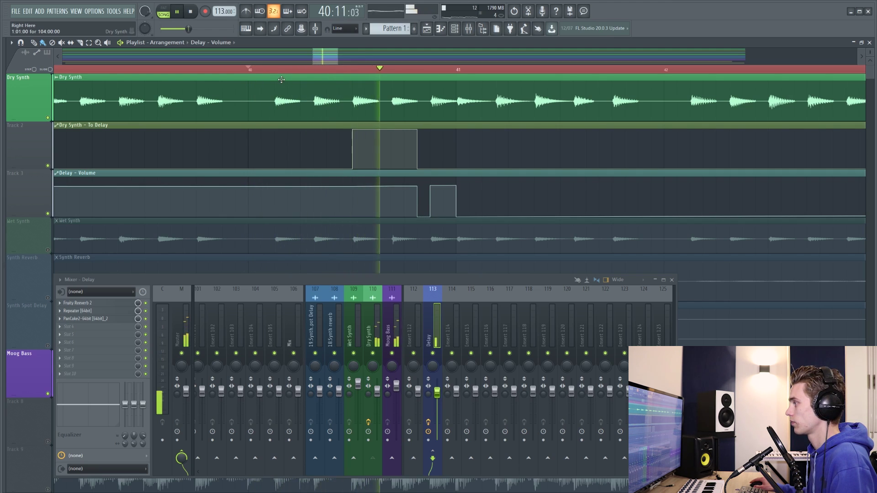
key("space")
left_click_drag(433, 217, 418, 217)
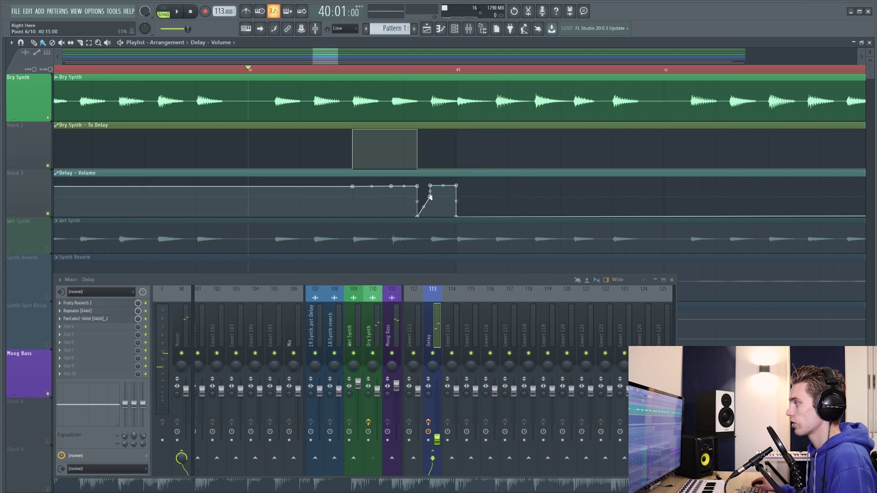
right_click(418, 218)
left_click(435, 230)
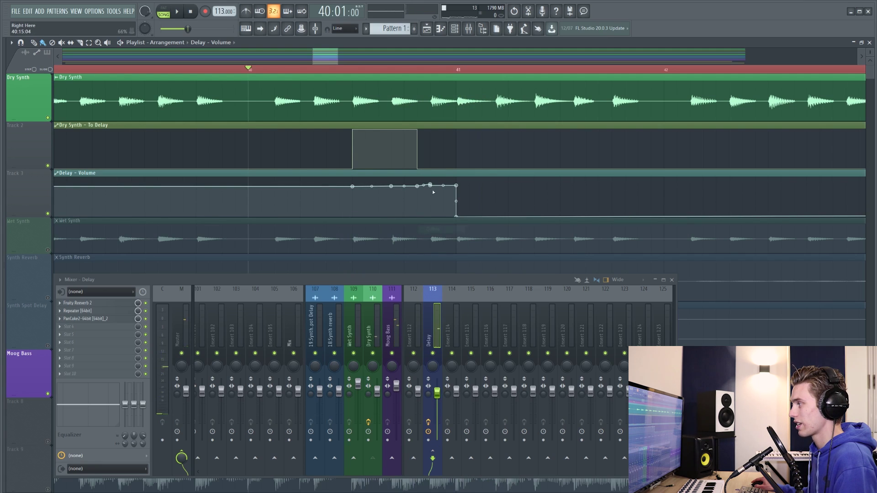
right_click(432, 184)
left_click(449, 198)
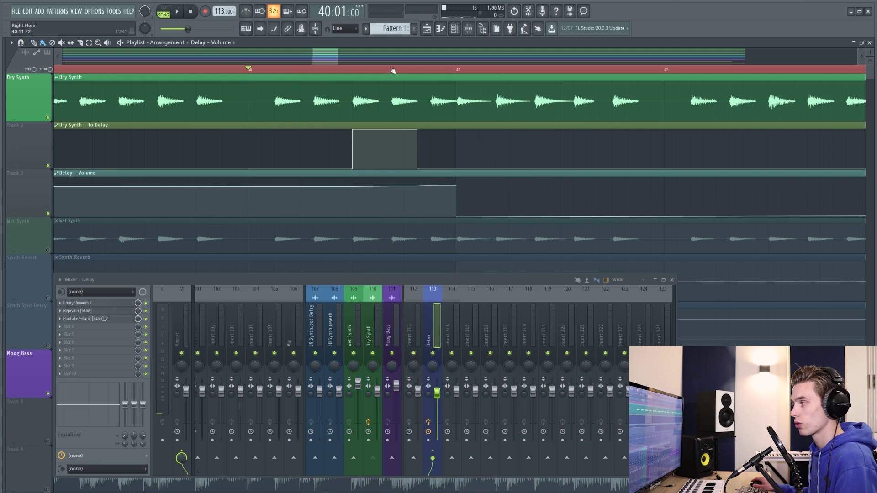
Unmute the Synth Spot Delay track, mute the Delay mixer channel, and play the original delay from bar 40
scroll(393, 71, "down", 5)
scroll(387, 261, "down", 3)
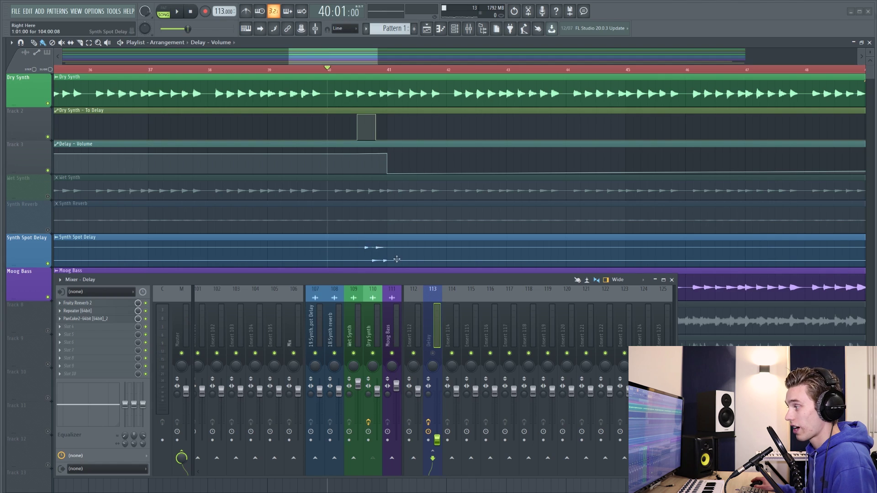
scroll(386, 247, "down", 3)
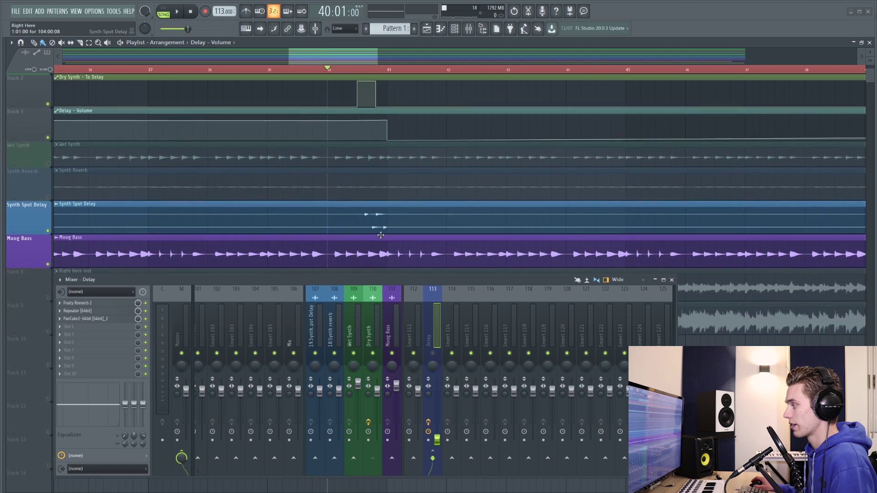
scroll(380, 235, "up", 3)
scroll(381, 233, "down", 3)
key("space")
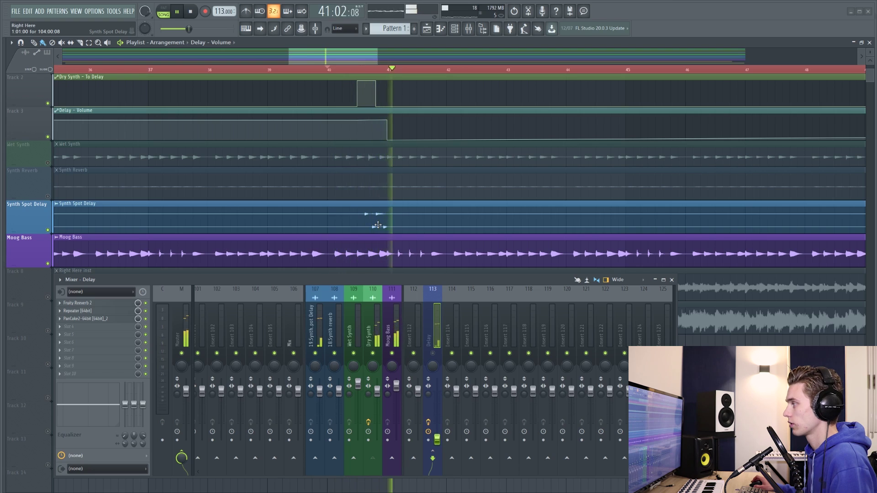
scroll(378, 225, "up", 3)
key("space")
Solo the Delay mixer channel, load Virtual Mix Rack [64bit] in its fourth effect slot, and open the plugin
right_click(436, 356)
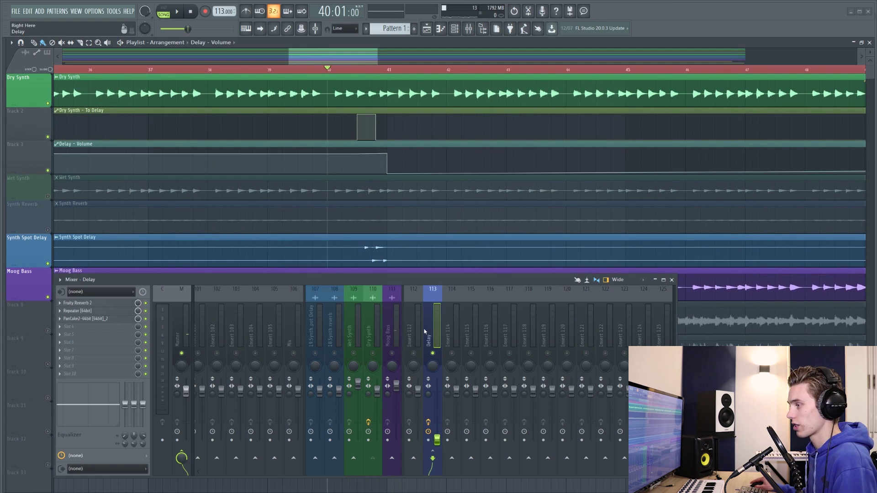
left_click(84, 328)
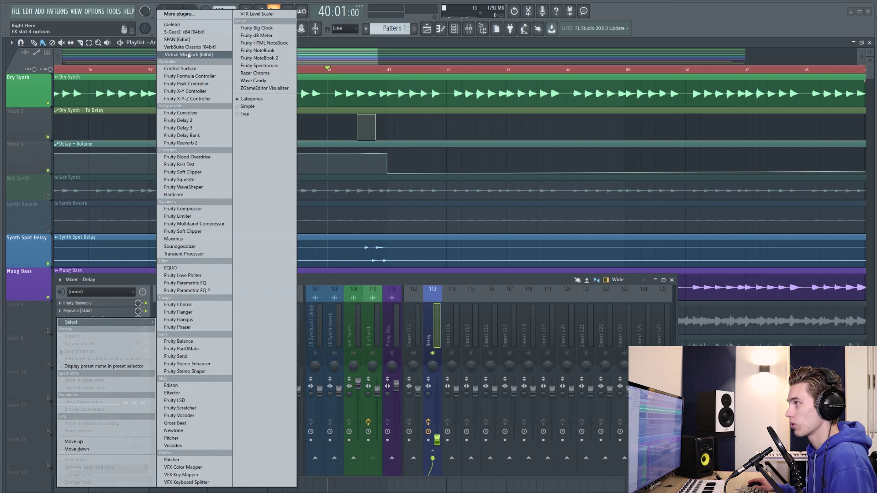
left_click(188, 55)
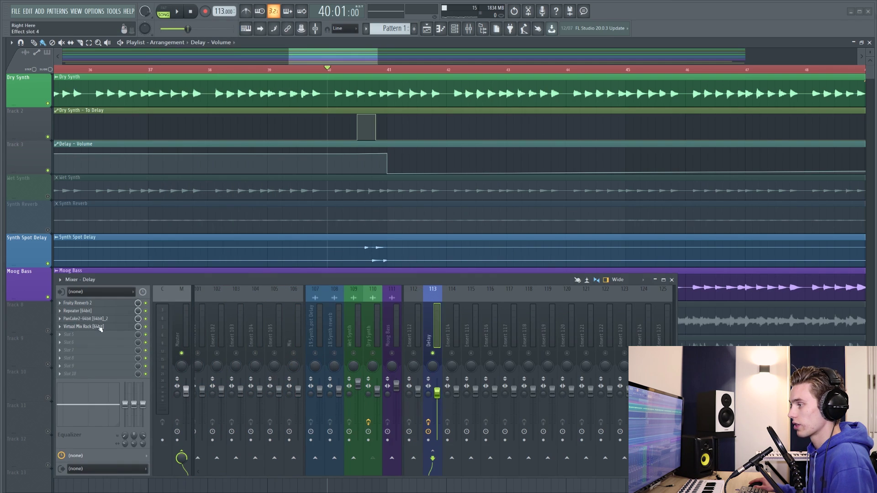
left_click(100, 328)
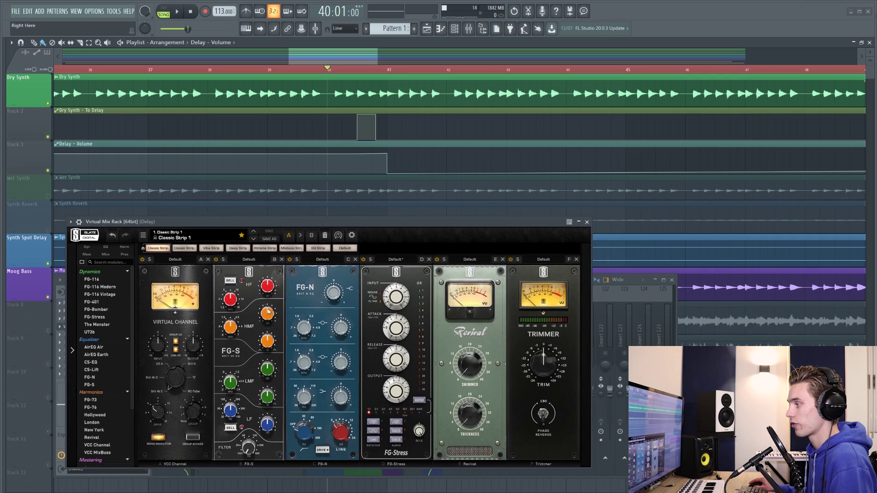
Shape the delay with FG-S HMF gain about +3.18 dB, LMF gain about +1.87 dB, and FG-Stress input 5.10 and output 5.40
left_click_drag(268, 312, 270, 311)
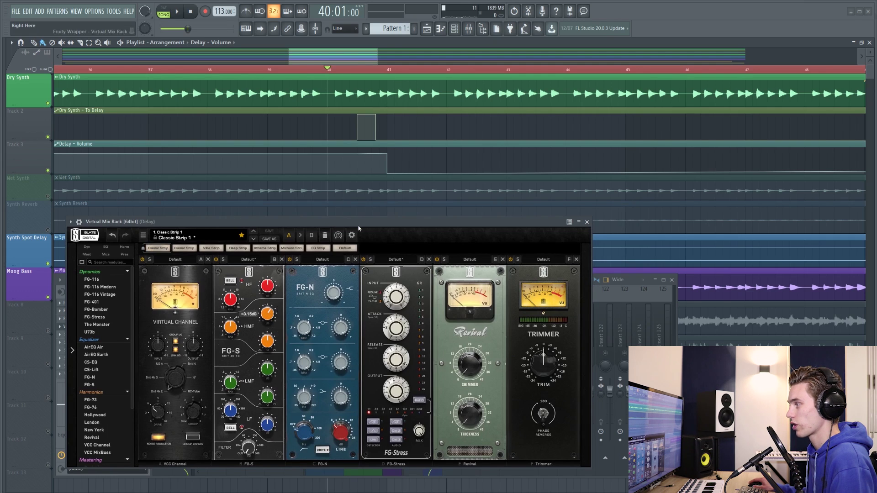
left_click_drag(358, 223, 346, 222)
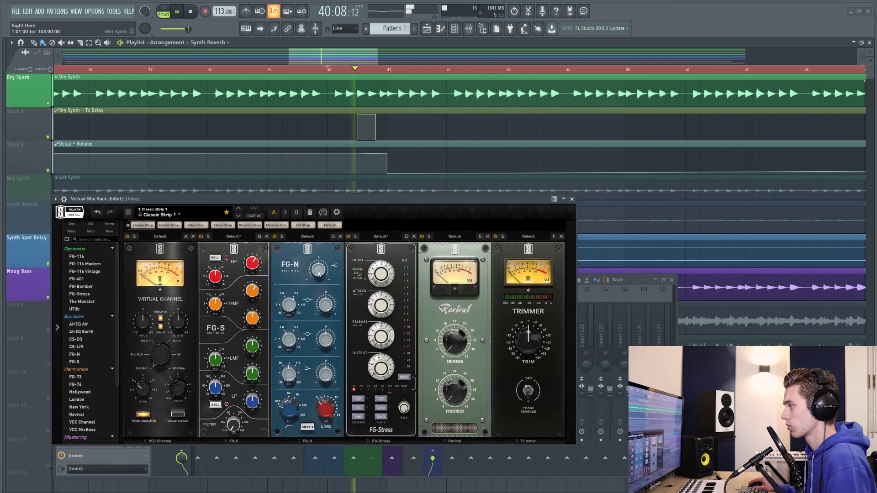
left_click_drag(319, 270, 319, 260)
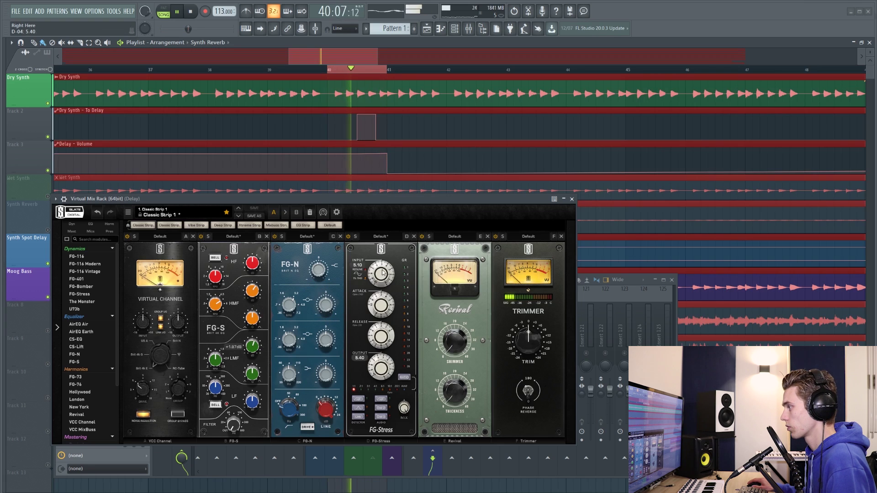
Unmute the Wet Synth, Dry Synth and Moog Bass mixer channels and play them with the processed Delay channel from bar 40
scroll(382, 273, "up", 5)
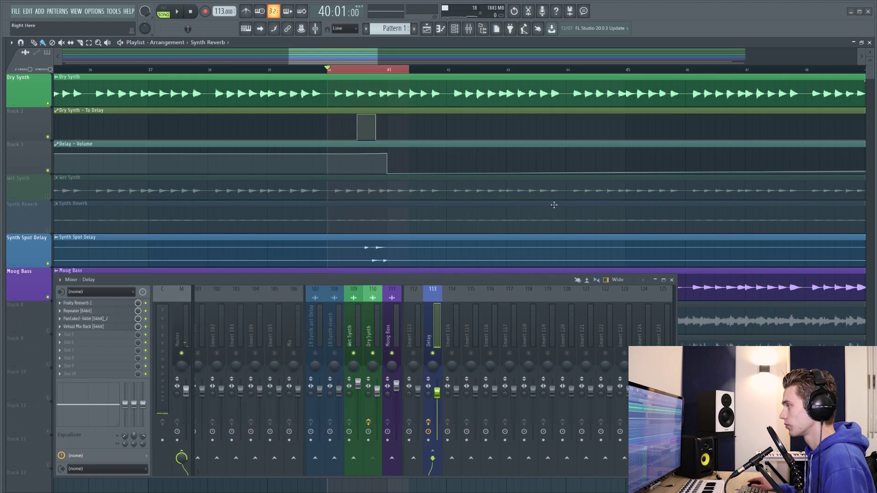
left_click(364, 185)
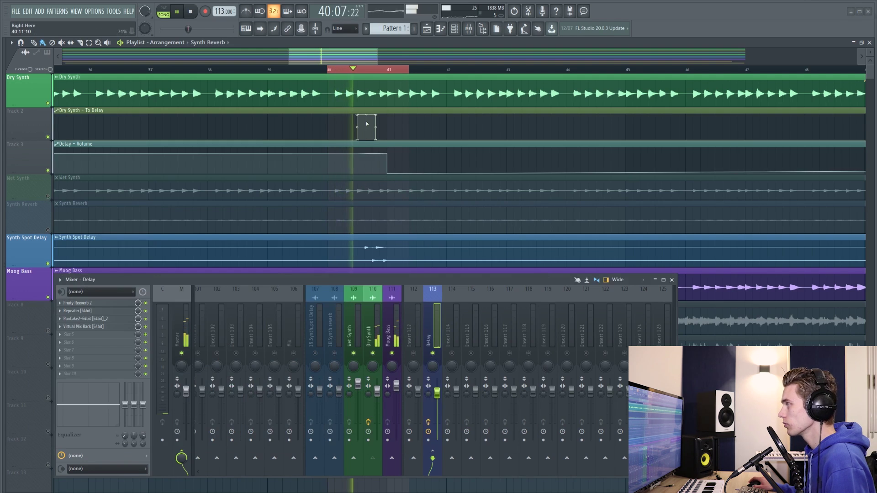
scroll(365, 124, "down", 1)
scroll(364, 75, "up", 4)
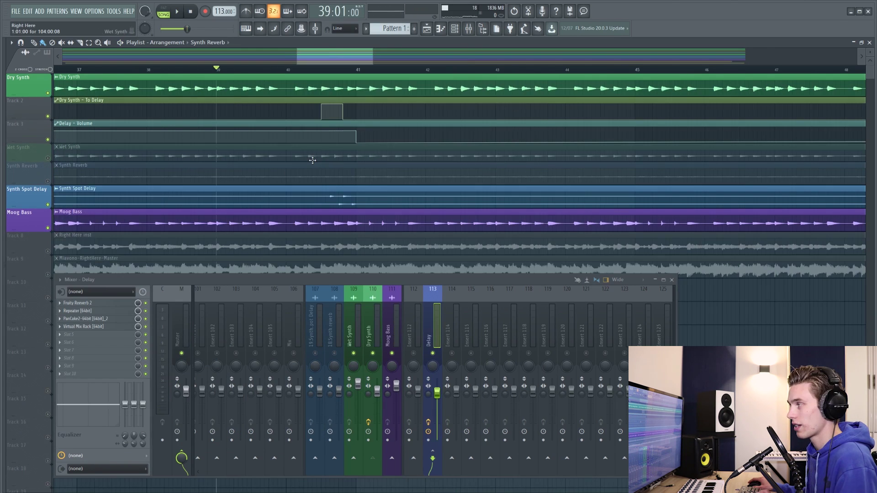
Play from bar 40 past bar 41 and listen to how the recreated delay sits with the Dry Synth and Moog Bass
scroll(349, 185, "down", 3)
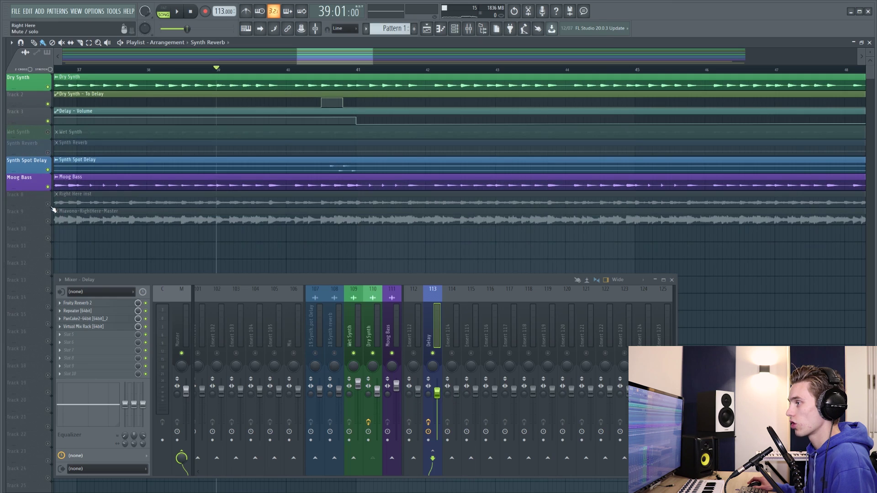
scroll(58, 211, "up", 3)
left_click(287, 70)
key("space")
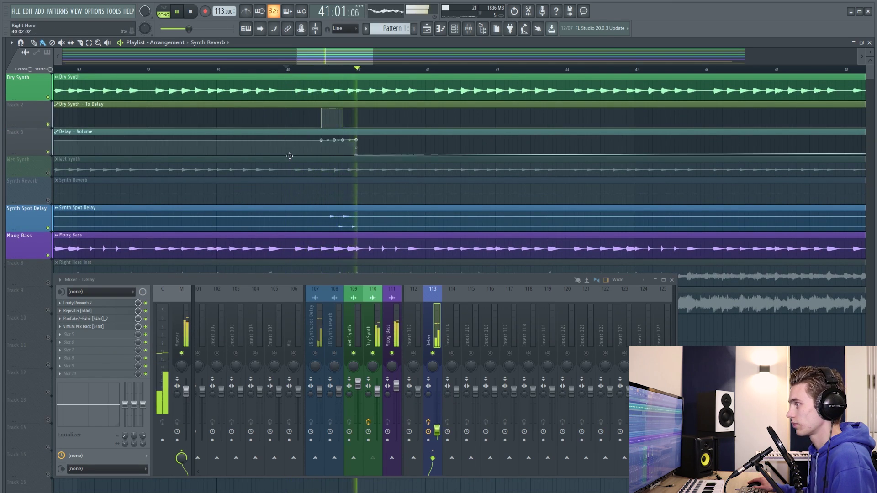
scroll(122, 189, "down", 3)
key("space")
Solo the Right Here inst track to check the full instrumental around bar 40
scroll(123, 189, "up", 3)
scroll(49, 229, "down", 5)
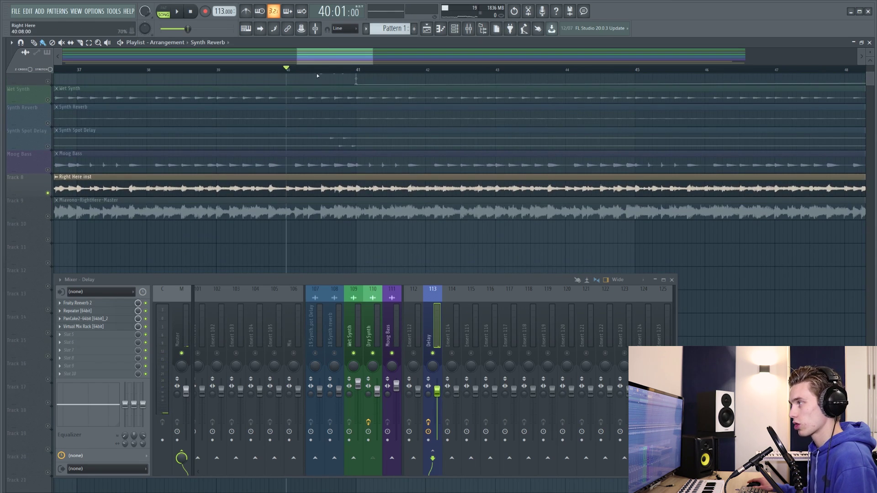
scroll(310, 72, "down", 2)
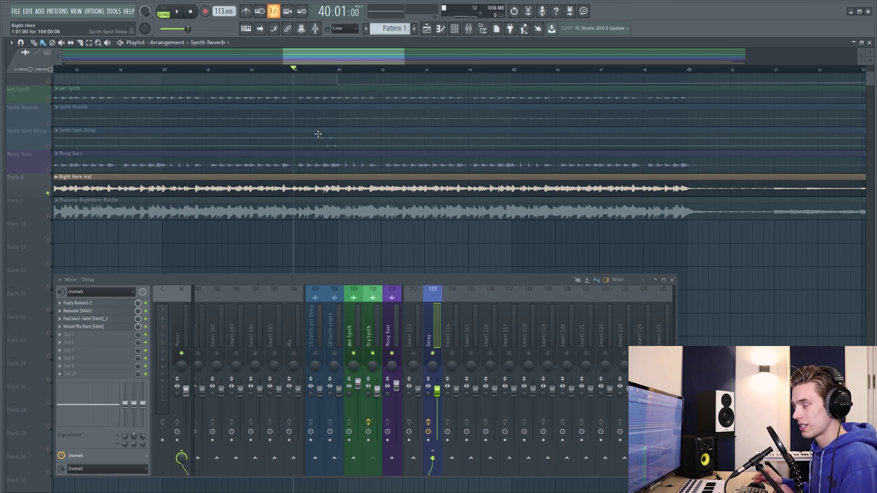
scroll(328, 156, "up", 3)
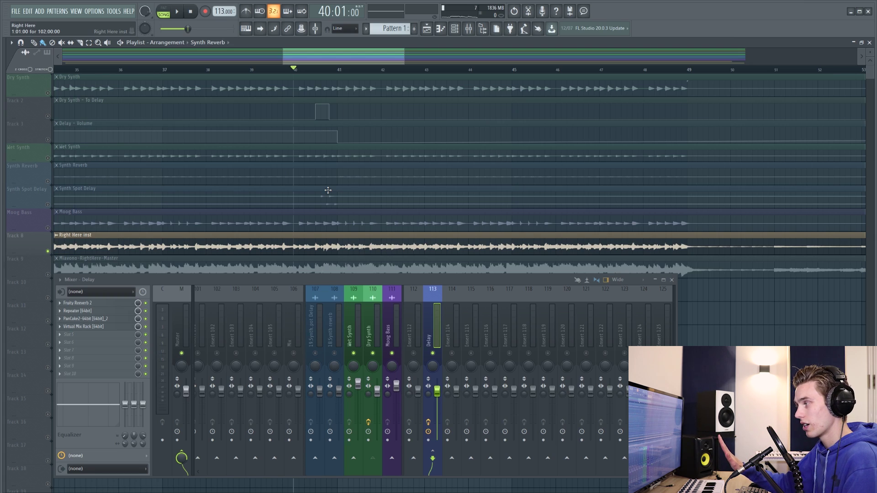
Solo the Miavono-RightHere-Master track and play it from bar 39 through bar 41
scroll(205, 229, "down", 1)
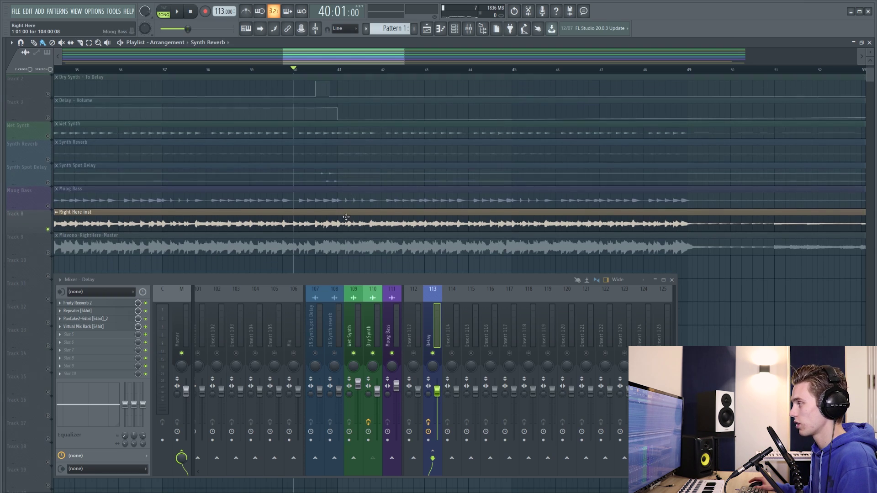
right_click(47, 251)
key("space")
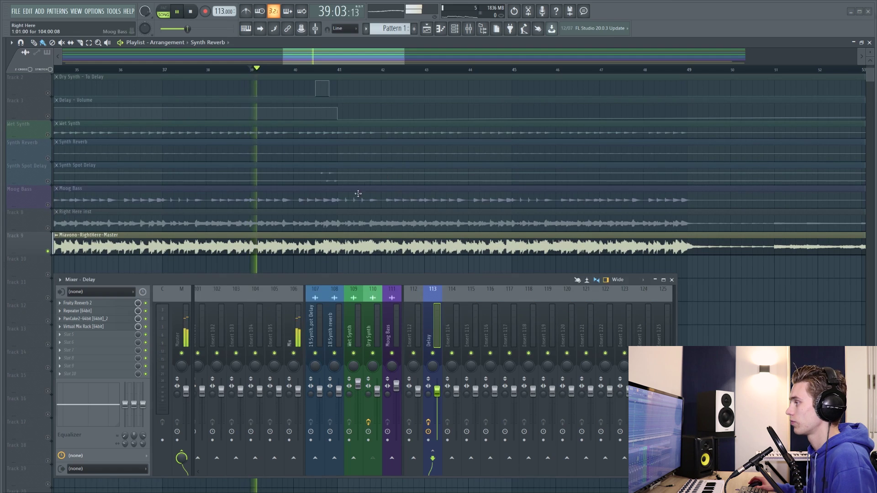
scroll(351, 208, "up", 1)
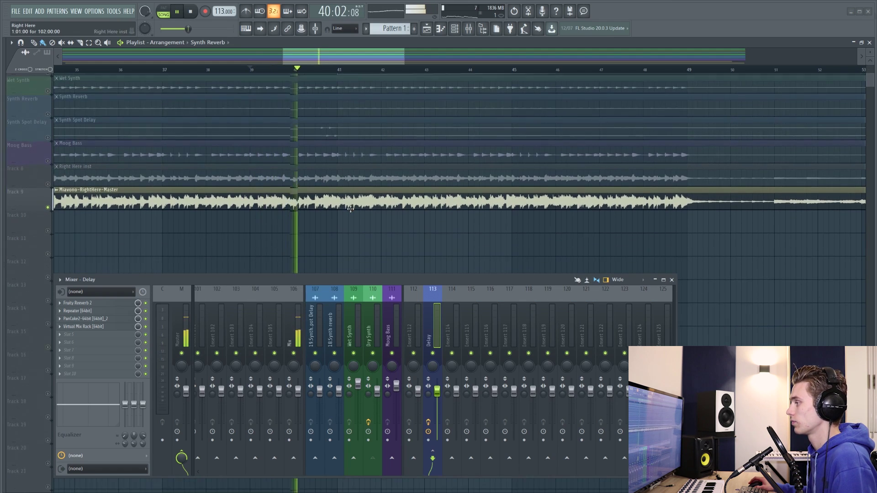
scroll(351, 207, "down", 2)
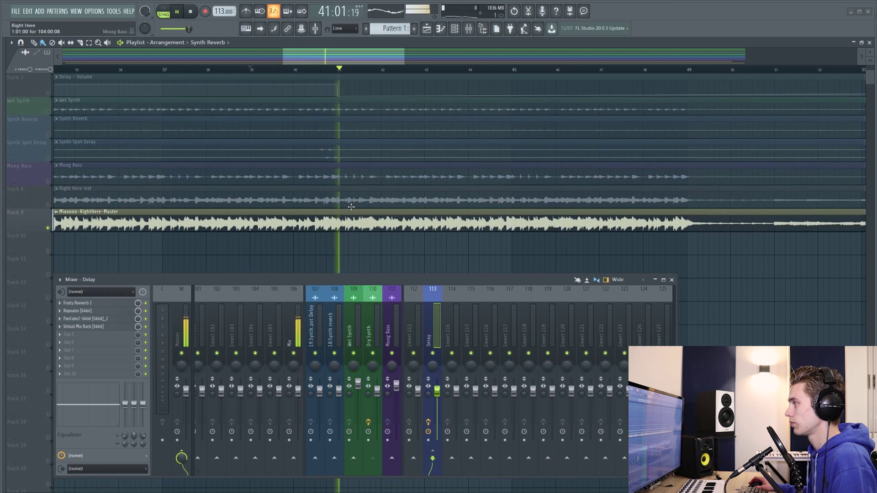
key("space")
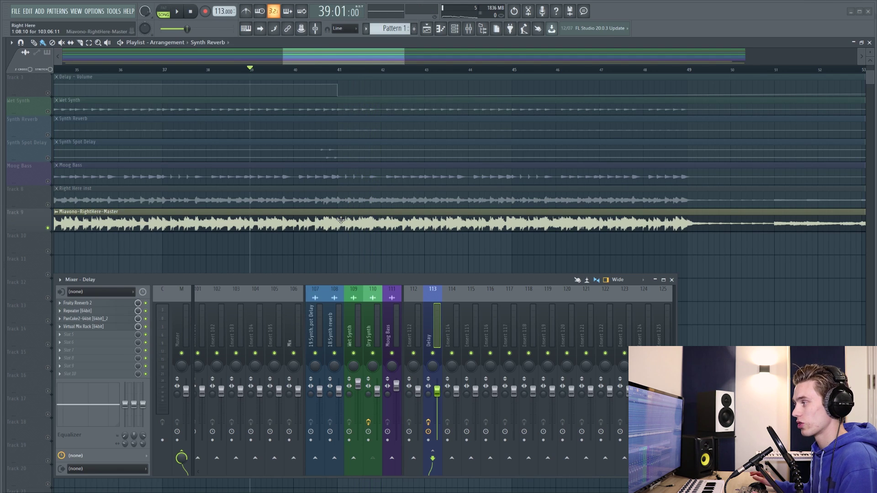
scroll(351, 228, "down", 3)
scroll(379, 219, "up", 3)
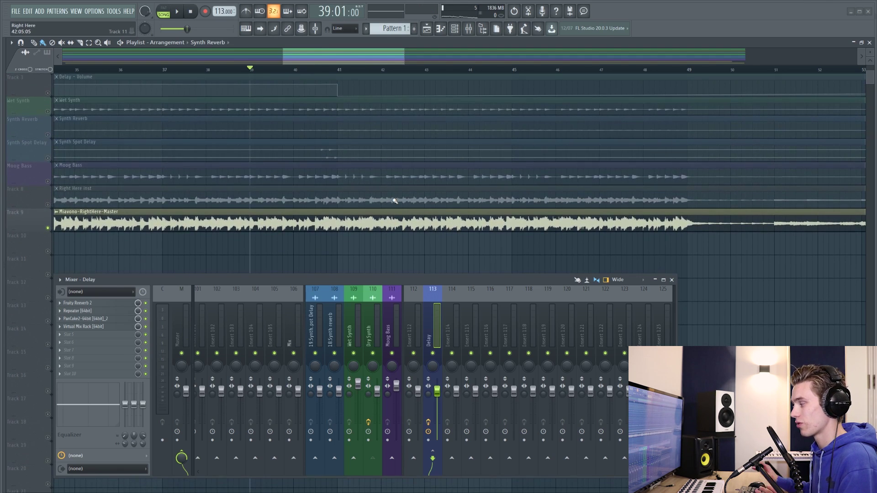